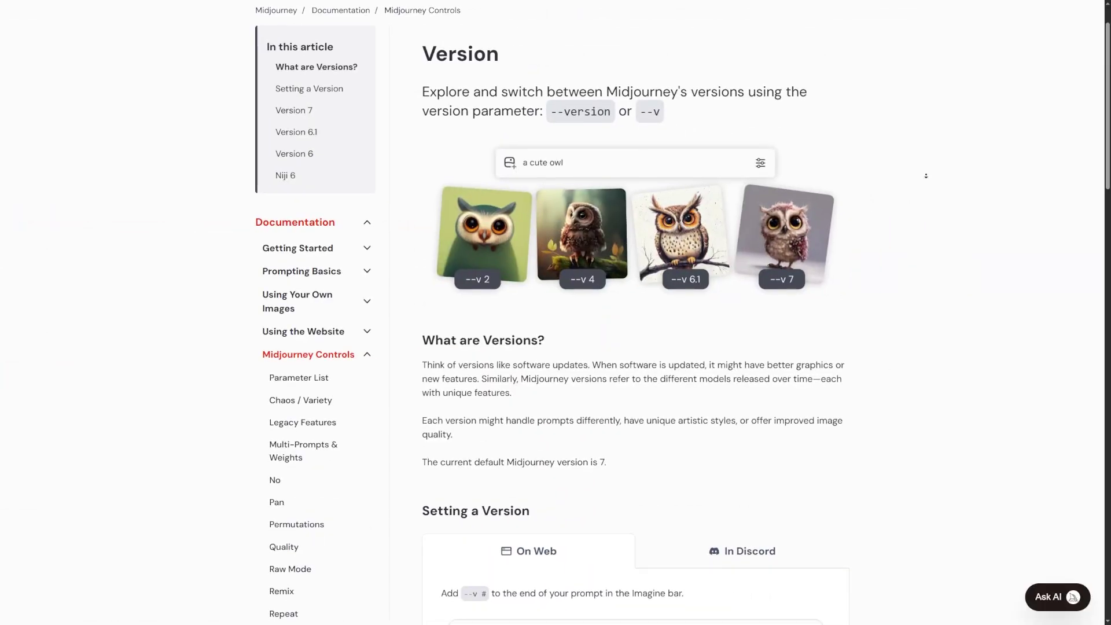
# Autoscroll the Version article down to the Version 6 vs 7 Feature Compatibility & Comparison Chart.
pyautogui.scroll(-3, 928, 181)
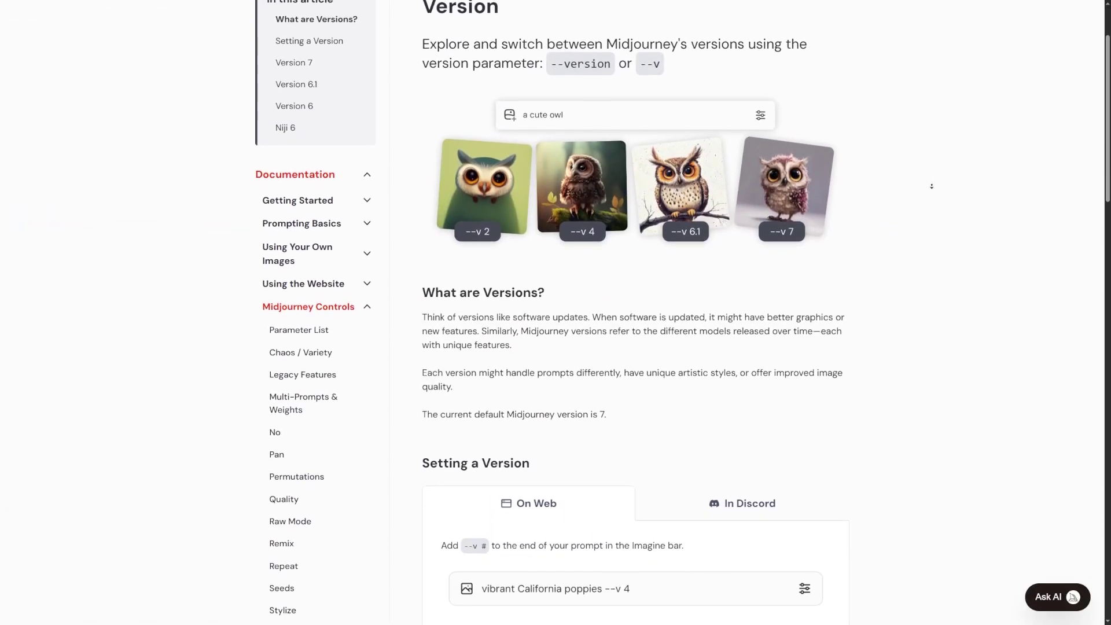
pyautogui.scroll(-6, 933, 192)
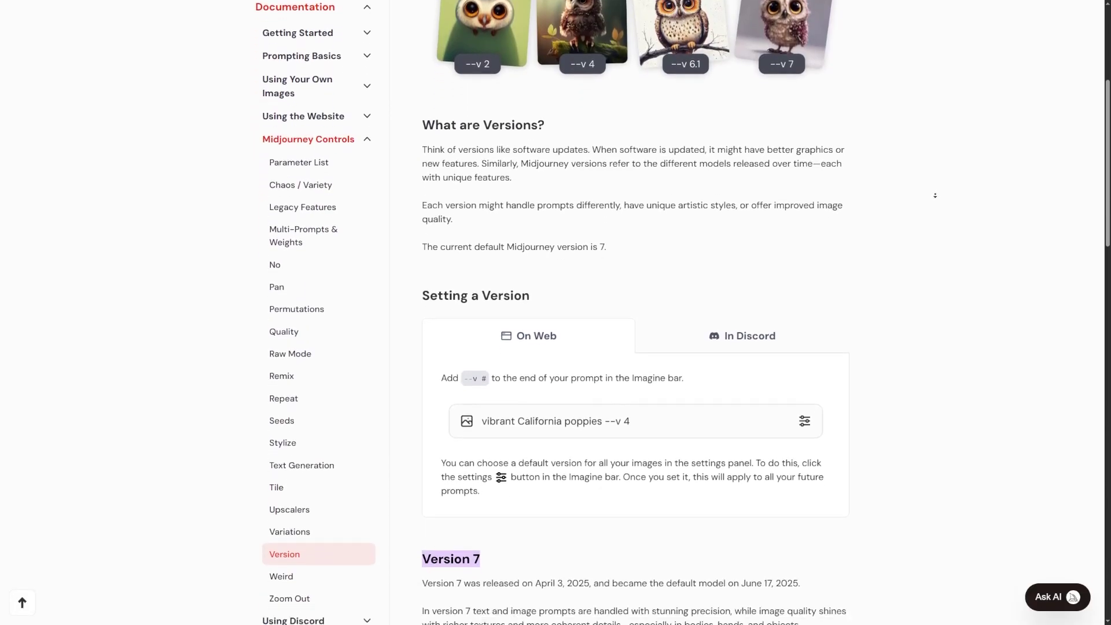
pyautogui.scroll(10, 759, 206)
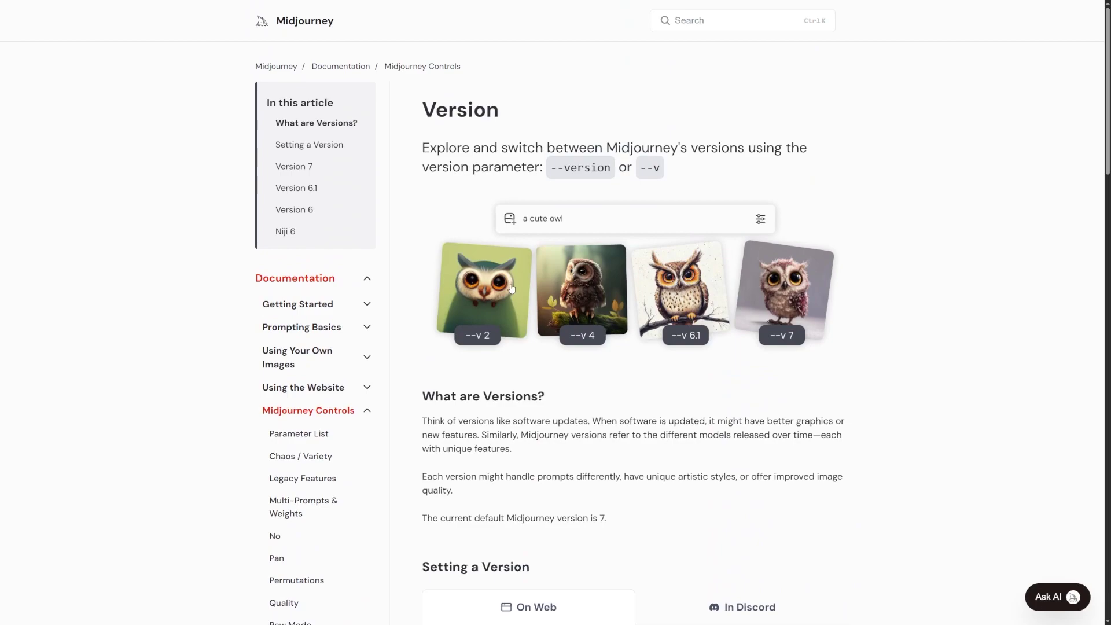
pyautogui.middleClick(921, 305)
pyautogui.scroll(-8, 920, 305)
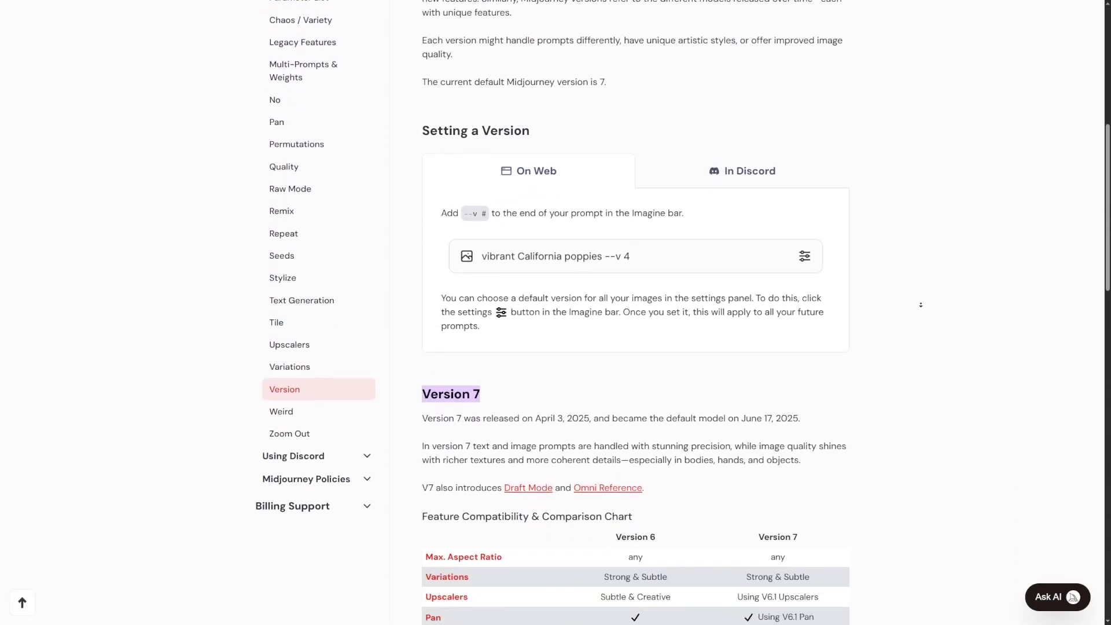
pyautogui.scroll(-7, 920, 305)
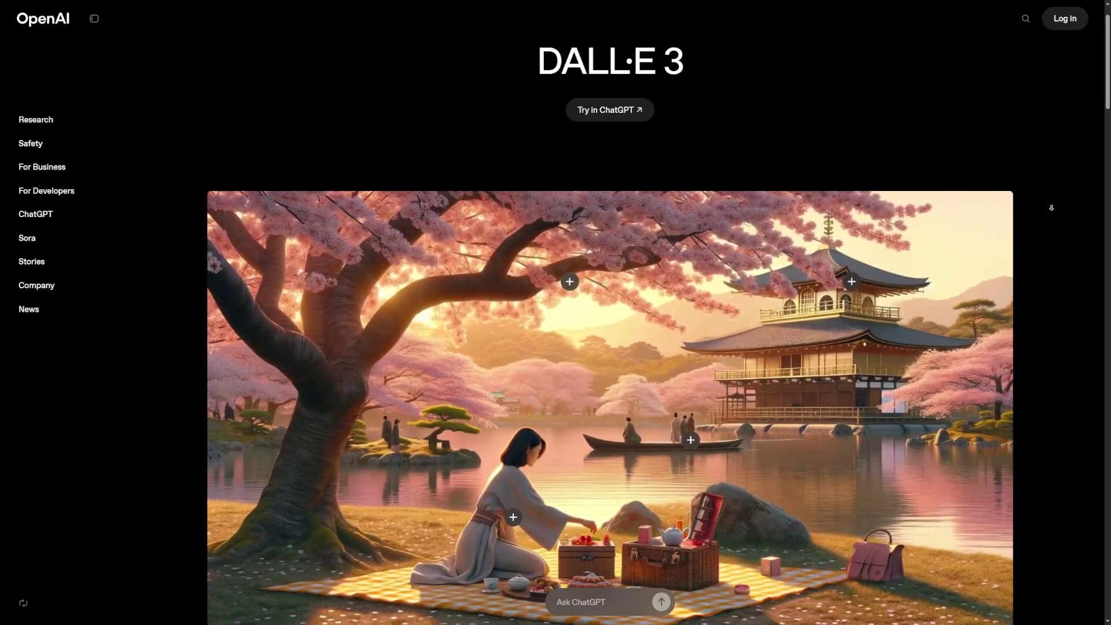
# Scroll the DALL·E 3 page past the basketball comparison and hedgehog video to Creative control.
pyautogui.scroll(-1, 1051, 207)
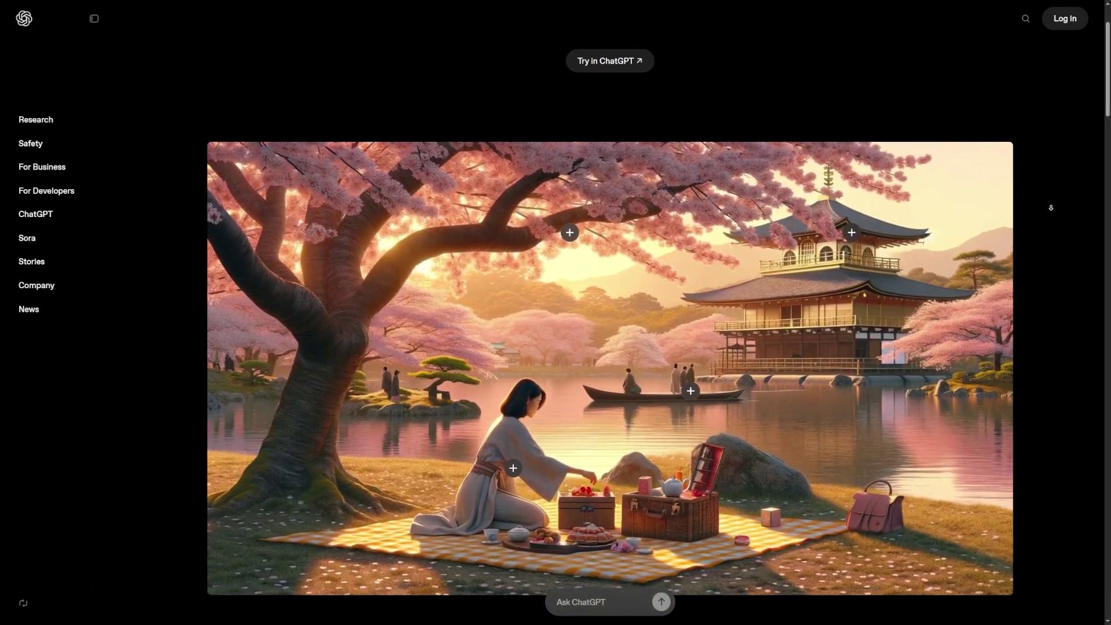
pyautogui.scroll(-1, 1051, 207)
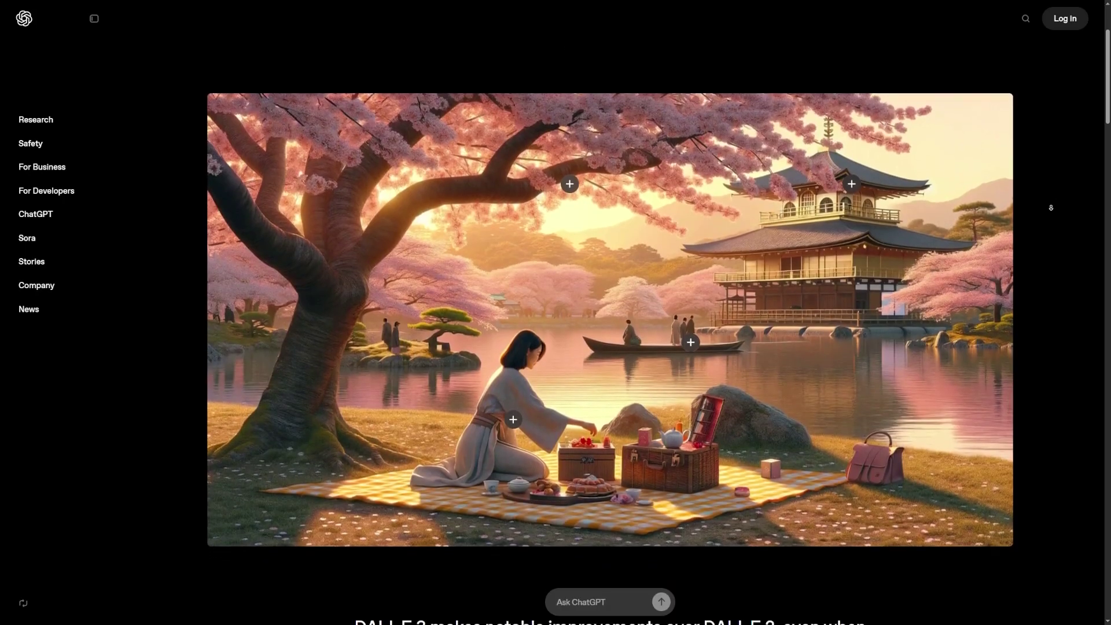
pyautogui.scroll(-1, 1051, 208)
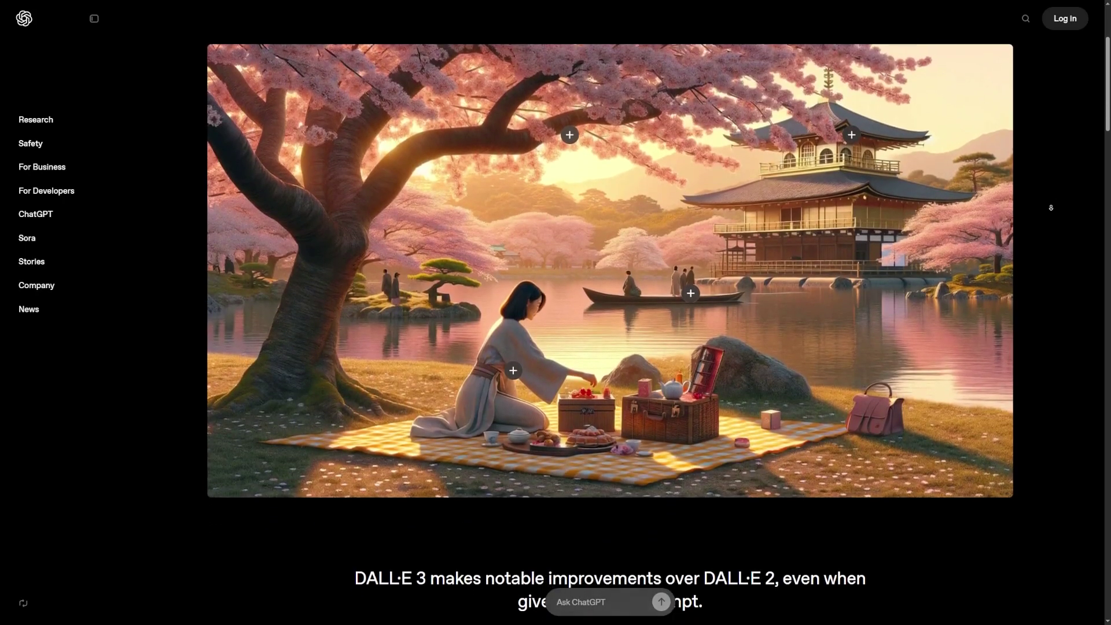
pyautogui.scroll(-1, 1051, 208)
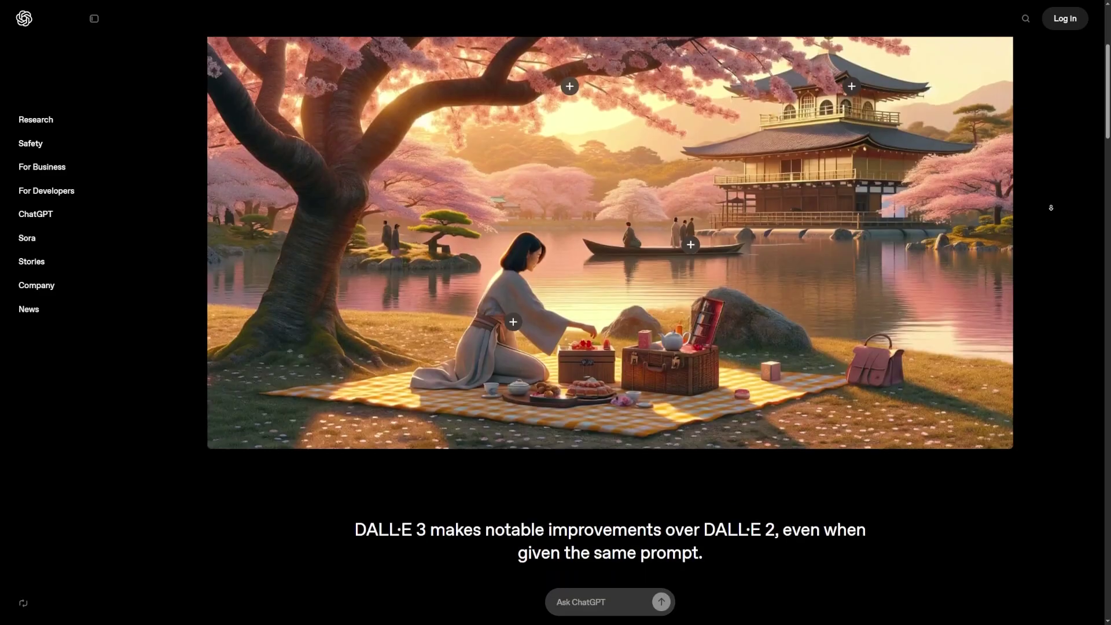
pyautogui.scroll(-1, 1051, 208)
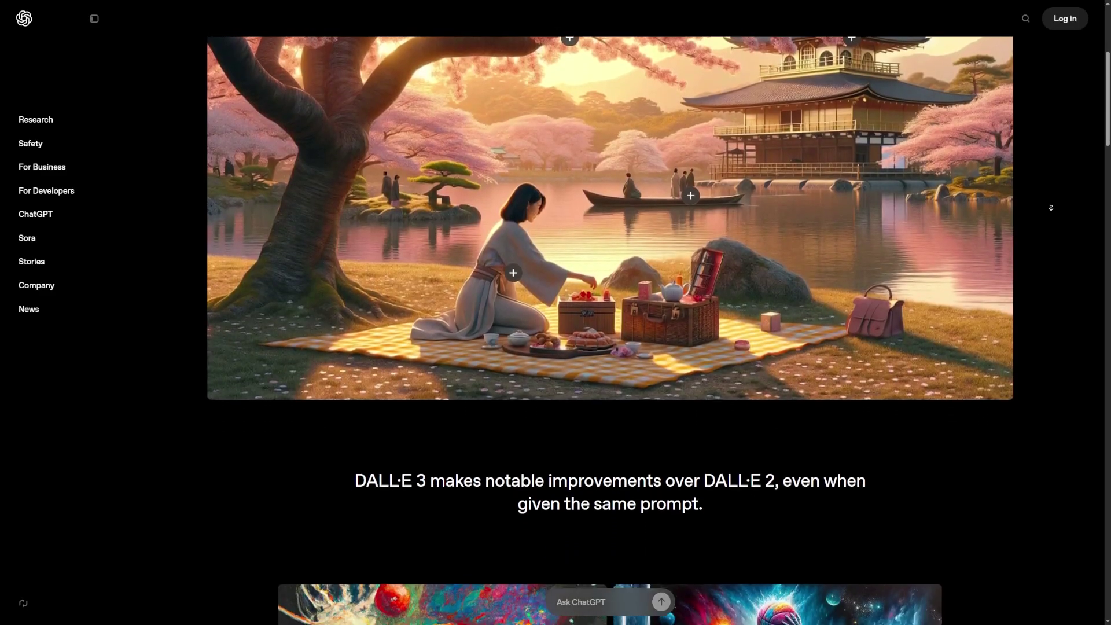
pyautogui.scroll(-1, 1051, 208)
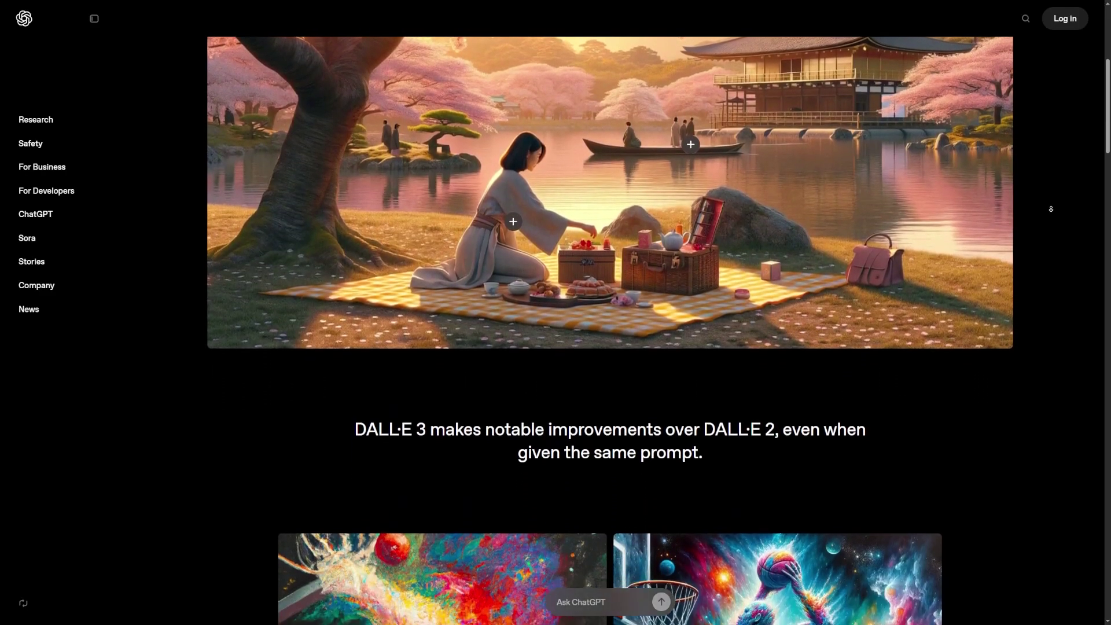
pyautogui.scroll(-1, 1051, 208)
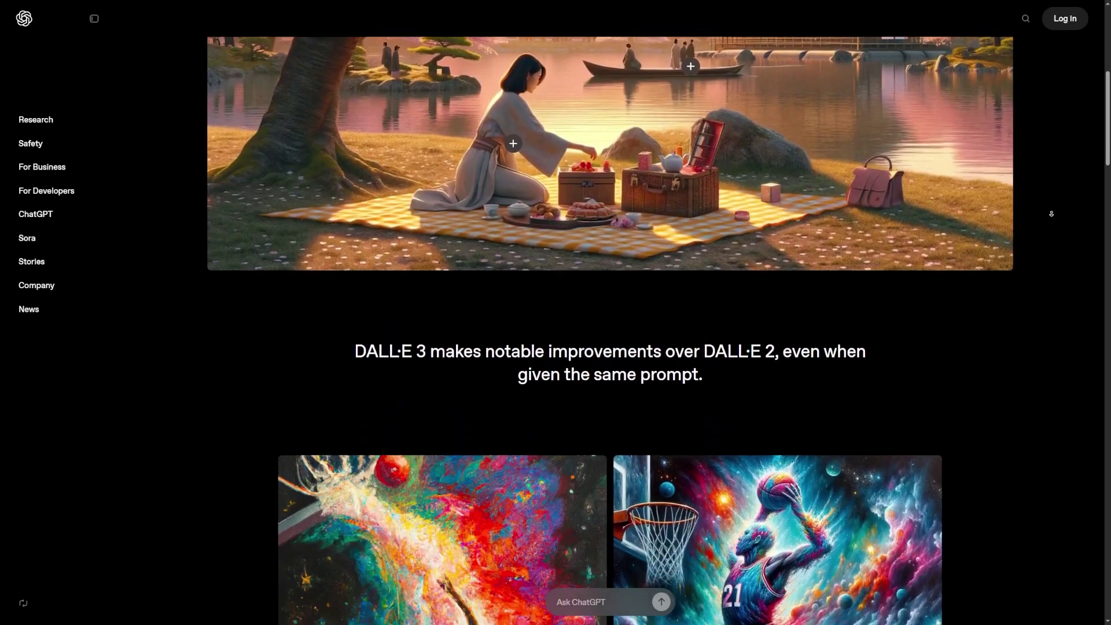
pyautogui.scroll(-2, 1052, 213)
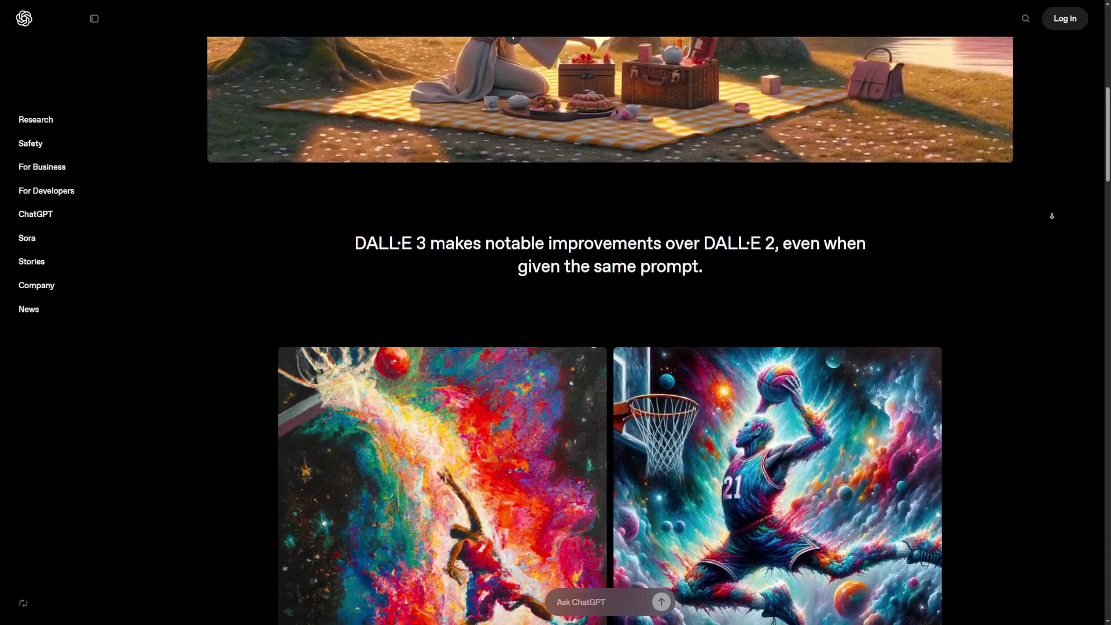
pyautogui.scroll(-2, 1051, 216)
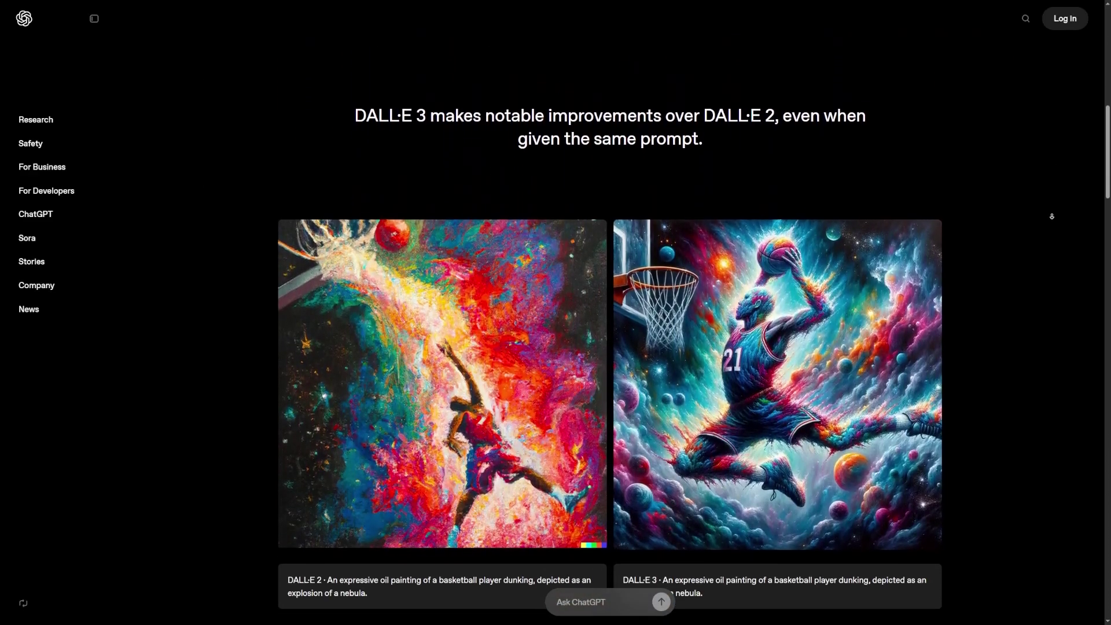
pyautogui.scroll(-2, 1051, 216)
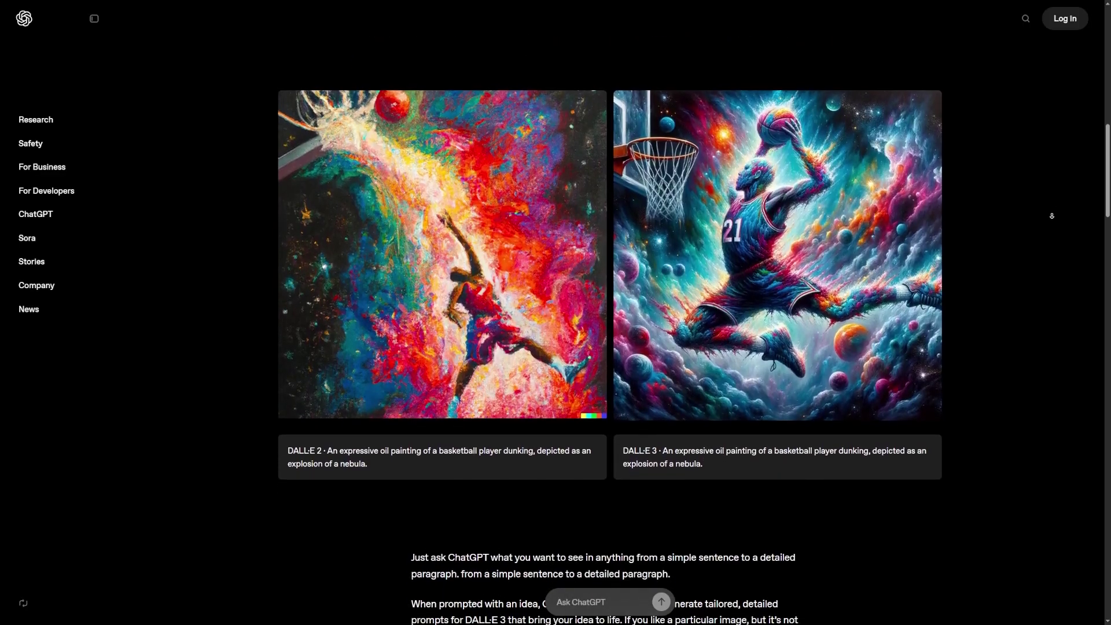
pyautogui.scroll(-1, 1051, 216)
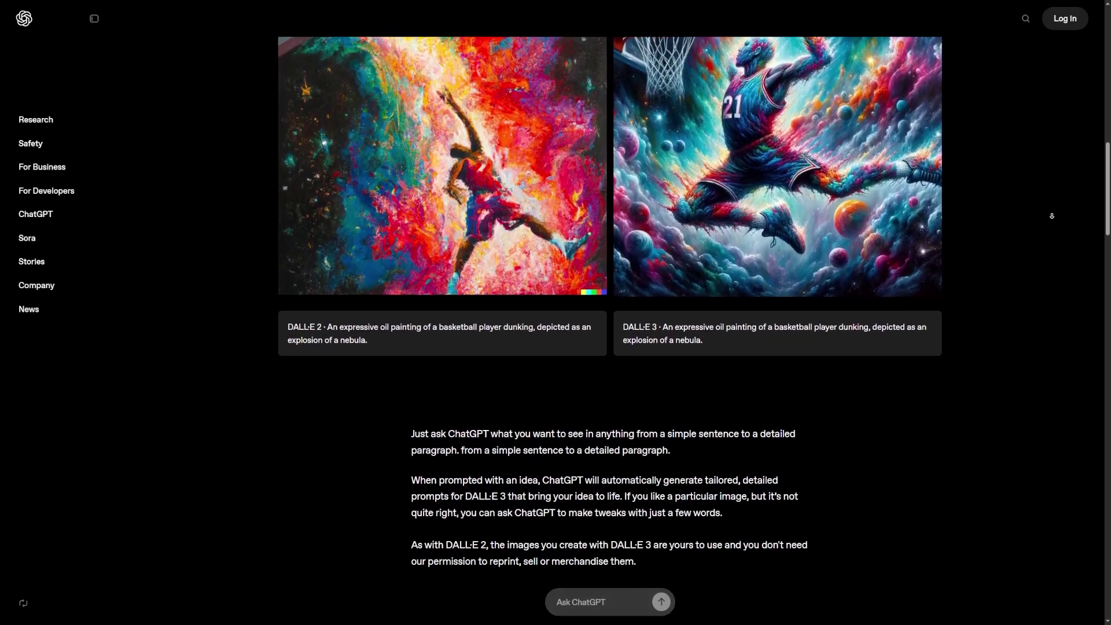
pyautogui.scroll(-2, 1051, 215)
pyautogui.scroll(-7, 1049, 225)
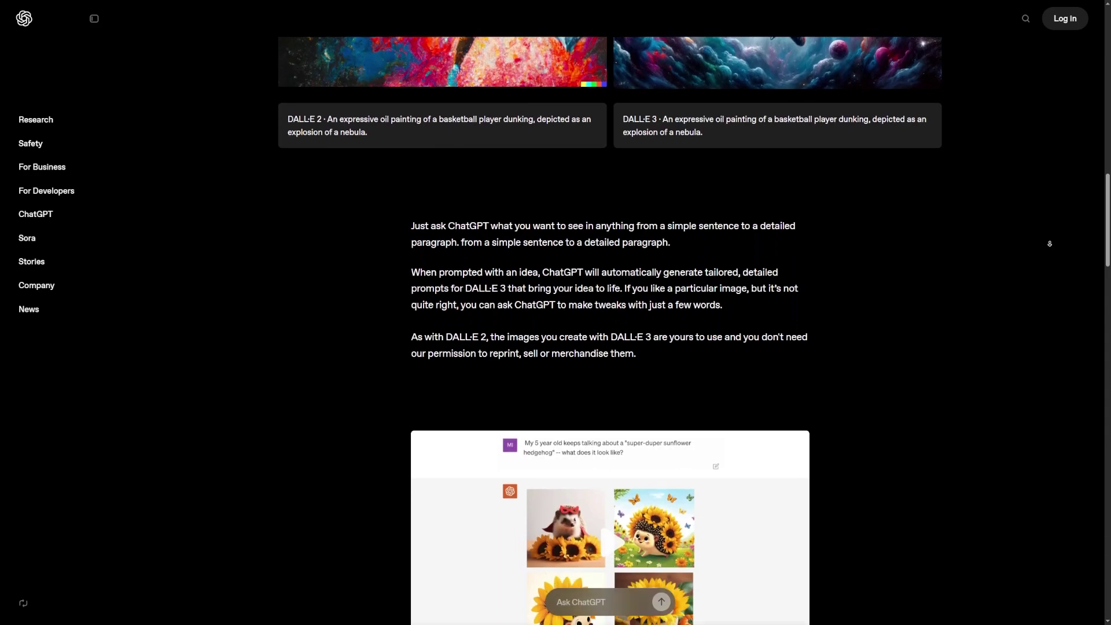
pyautogui.scroll(-1, 1055, 210)
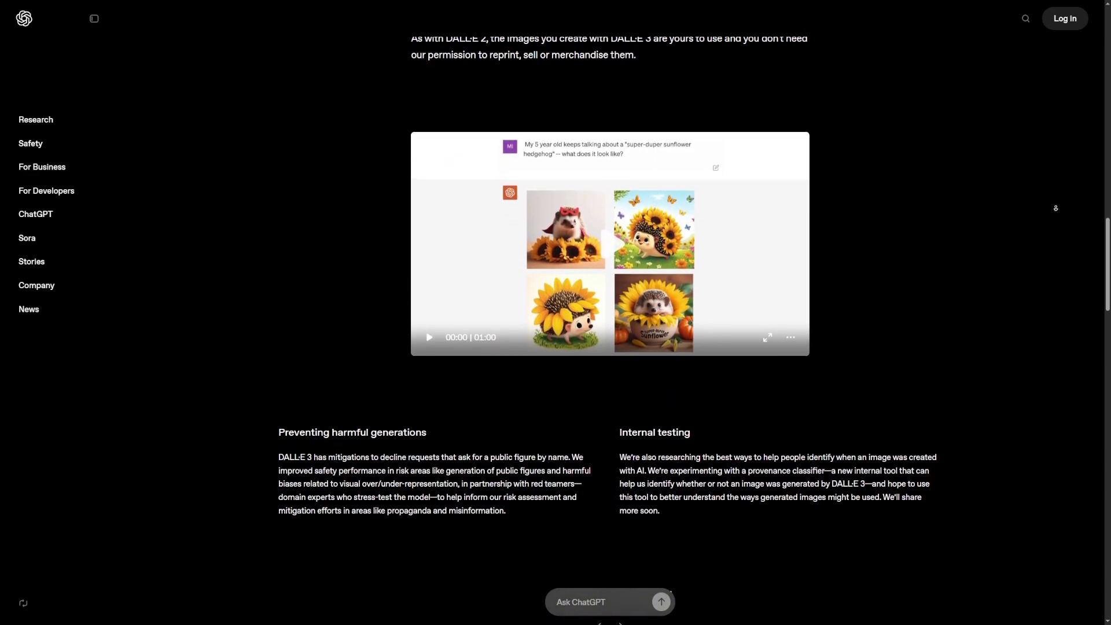
pyautogui.scroll(-1, 1055, 207)
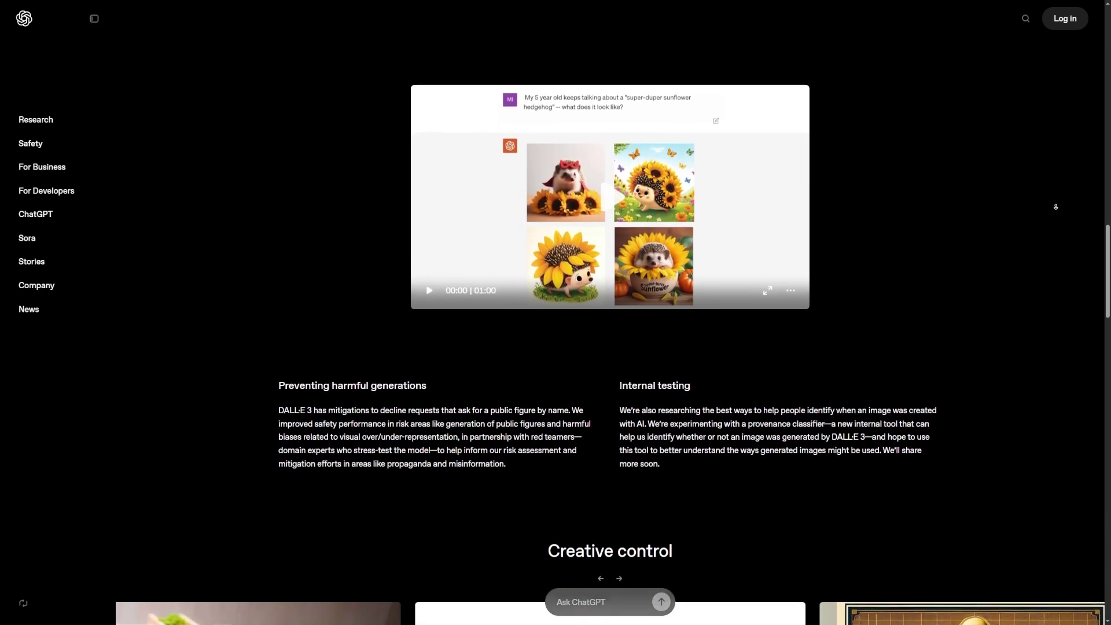
pyautogui.scroll(-1, 1056, 205)
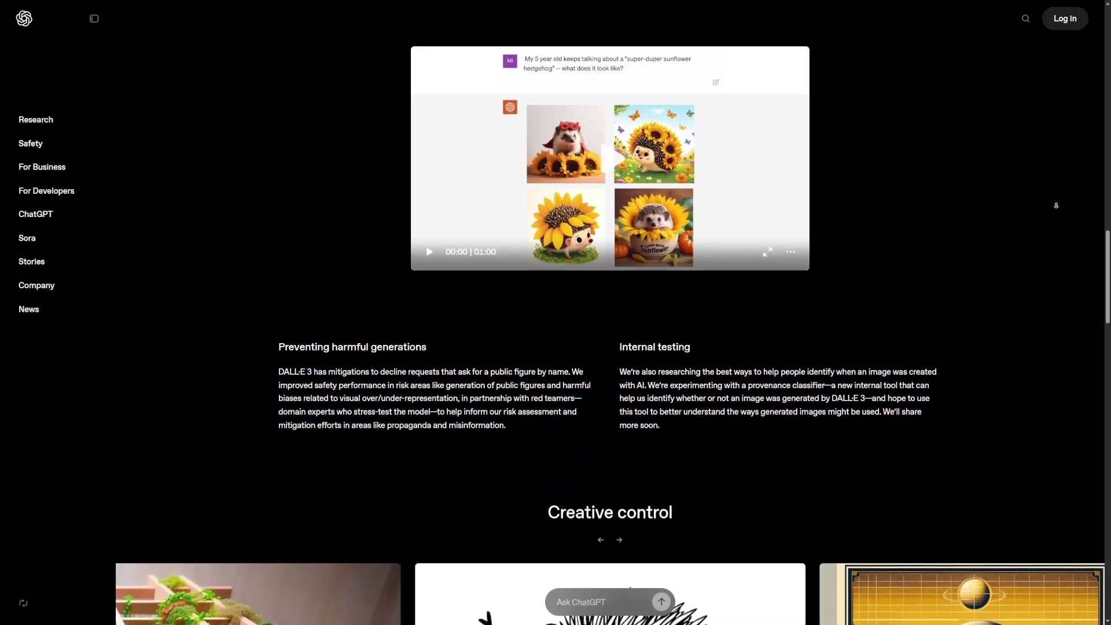
pyautogui.scroll(-1, 1056, 206)
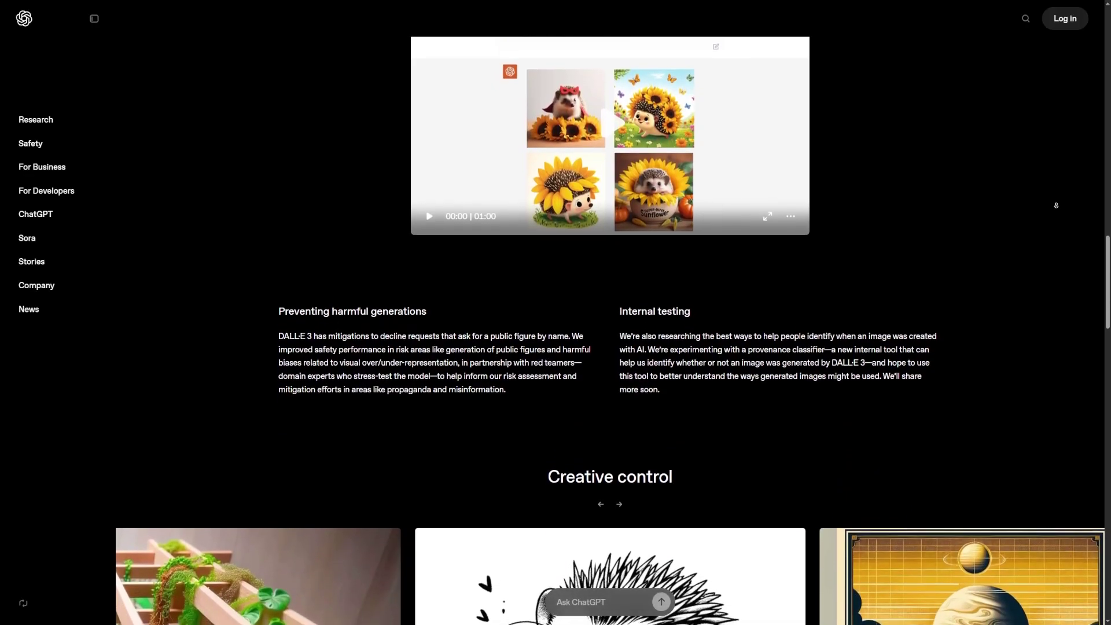
pyautogui.scroll(-1, 1056, 205)
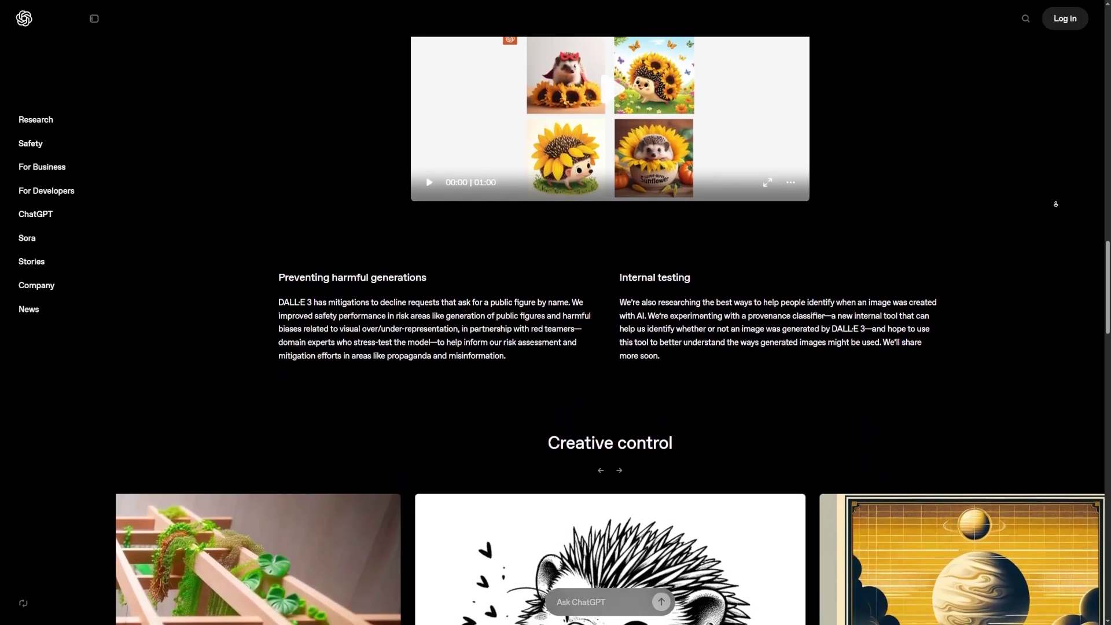
pyautogui.scroll(-1, 1056, 204)
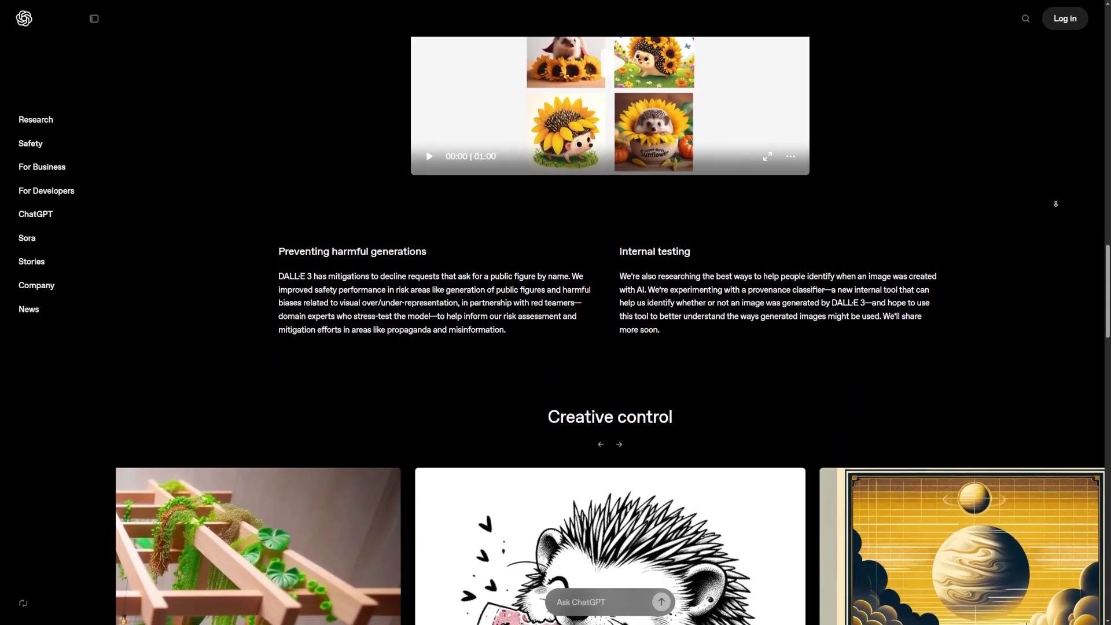
pyautogui.scroll(-1, 1056, 203)
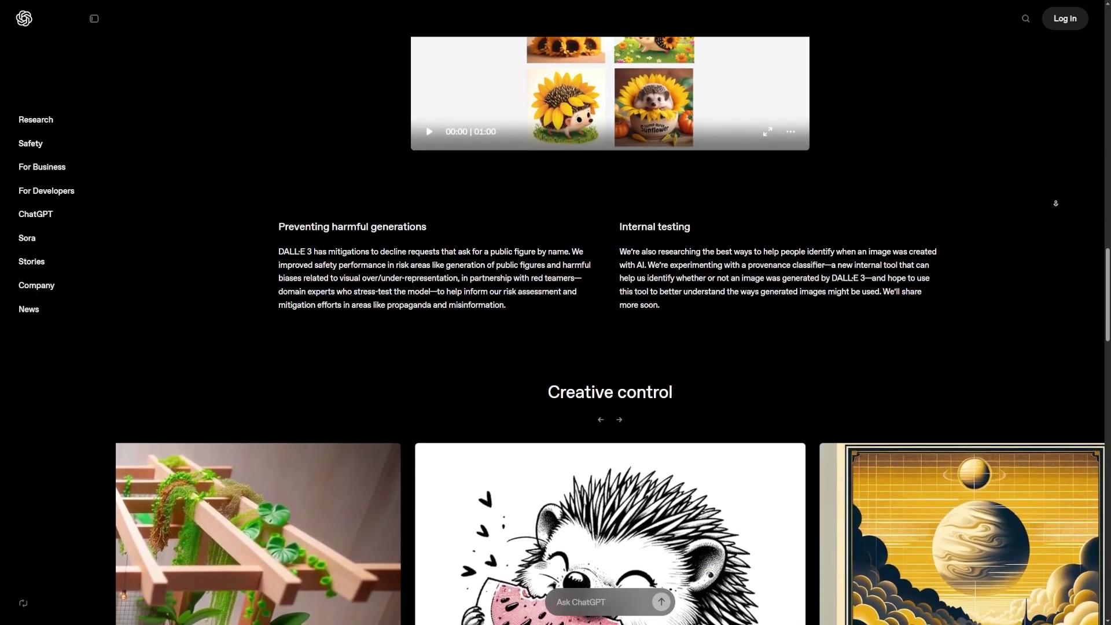
pyautogui.scroll(-1, 1056, 203)
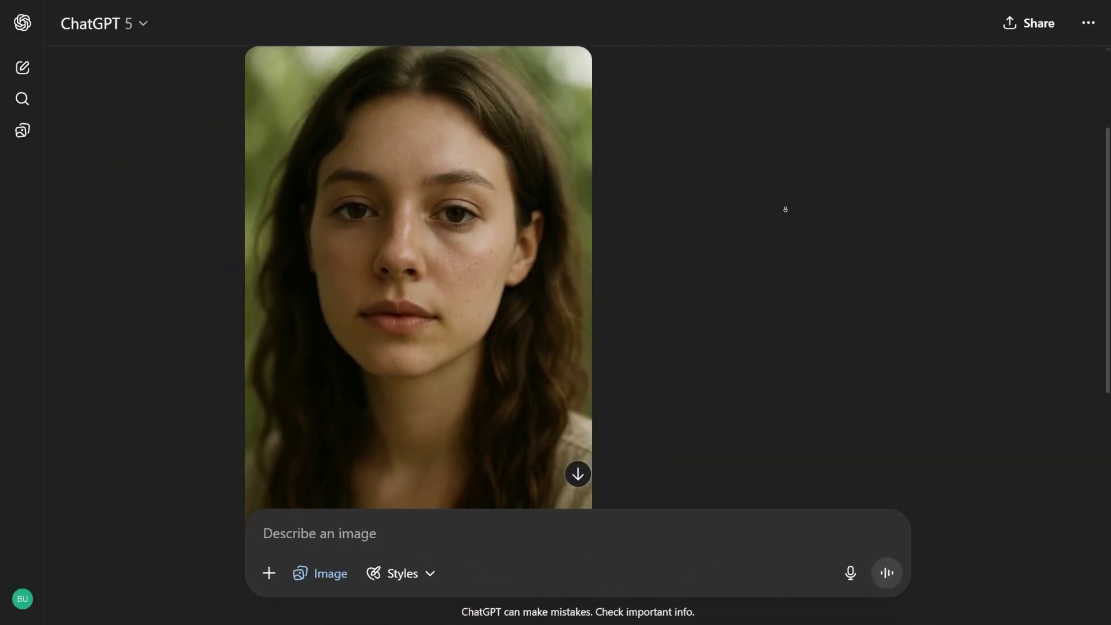
# Scroll through the ChatGPT chat to inspect the DALL·E natural-daylight young-woman portrait.
pyautogui.scroll(-2, 786, 219)
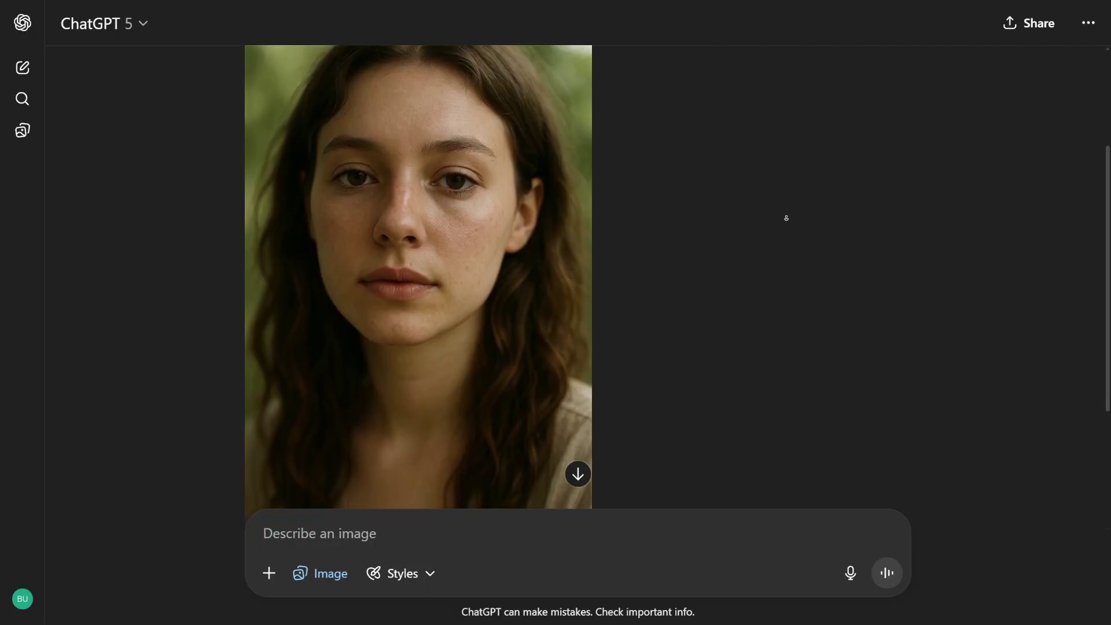
pyautogui.scroll(-3, 791, 247)
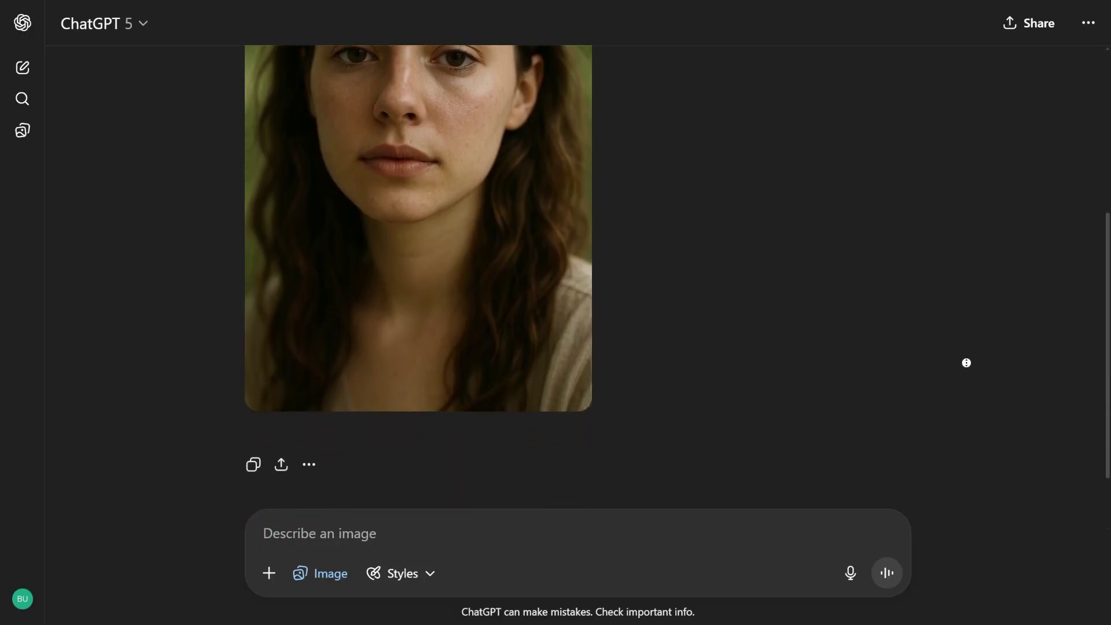
pyautogui.scroll(5, 967, 363)
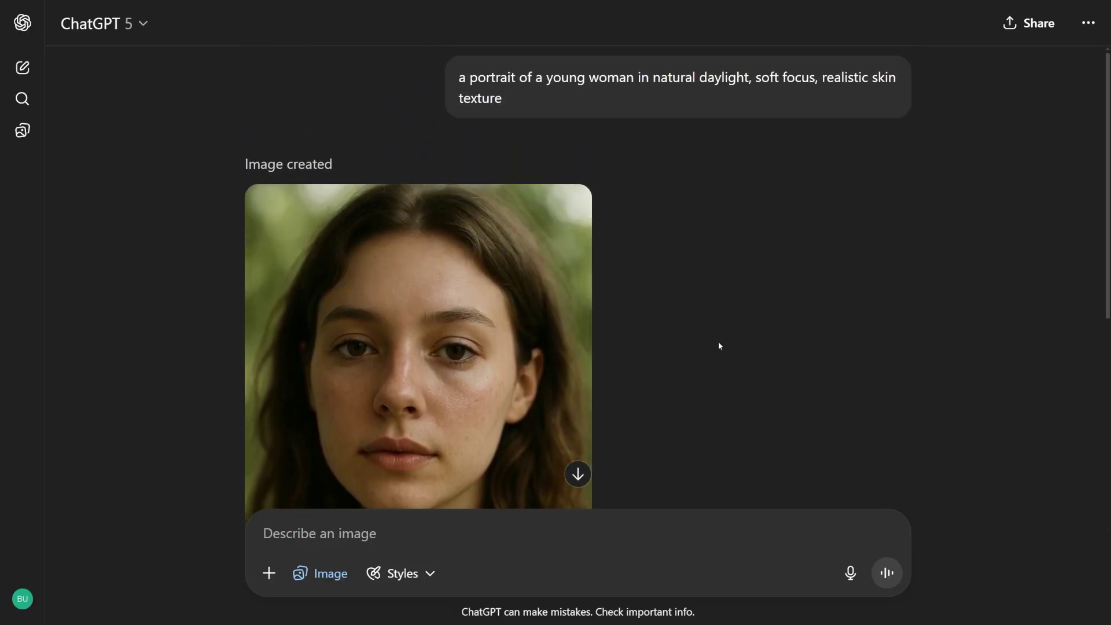
pyautogui.scroll(-3, 719, 346)
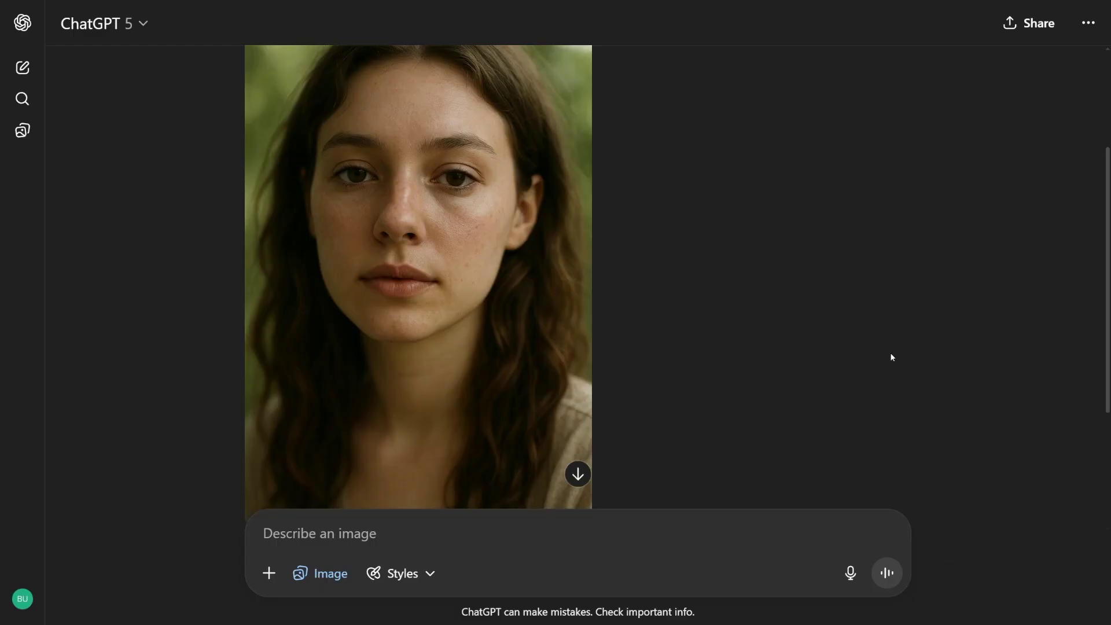
pyautogui.scroll(2, 891, 357)
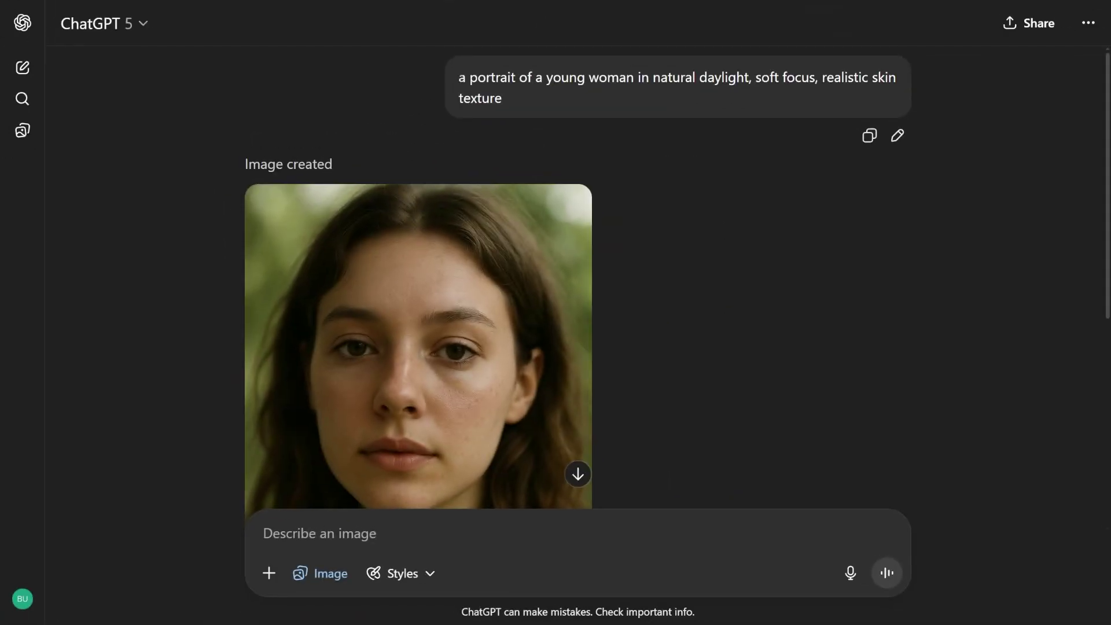
# Highlight the young-woman portrait prompt and enlarge the four-portrait Midjourney grid.
pyautogui.moveTo(459, 77); pyautogui.dragTo(899, 77)
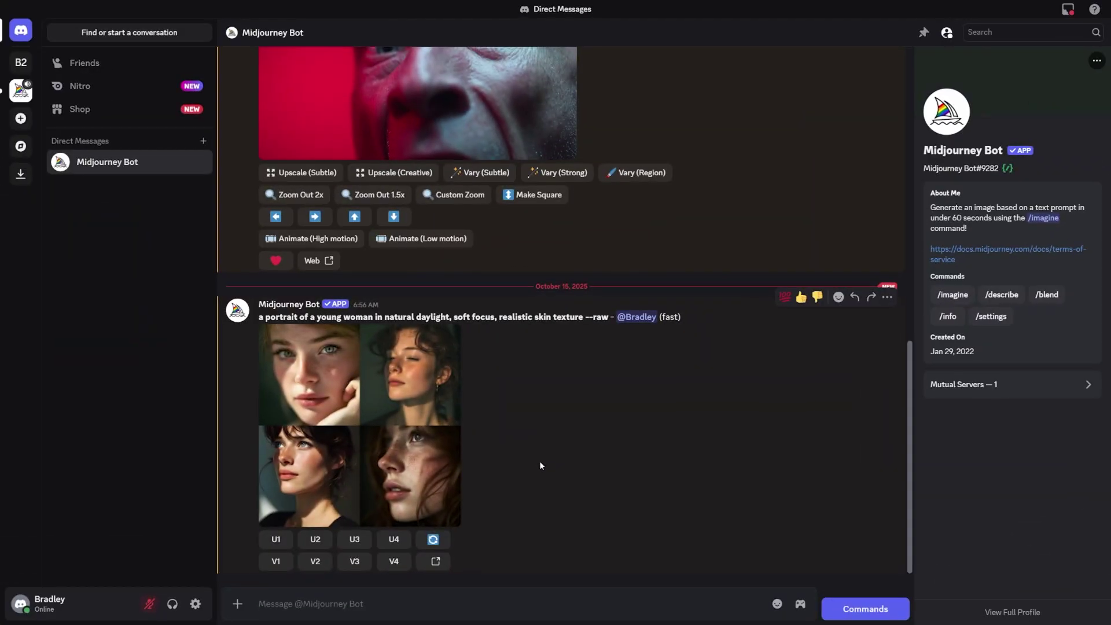
pyautogui.click(387, 437)
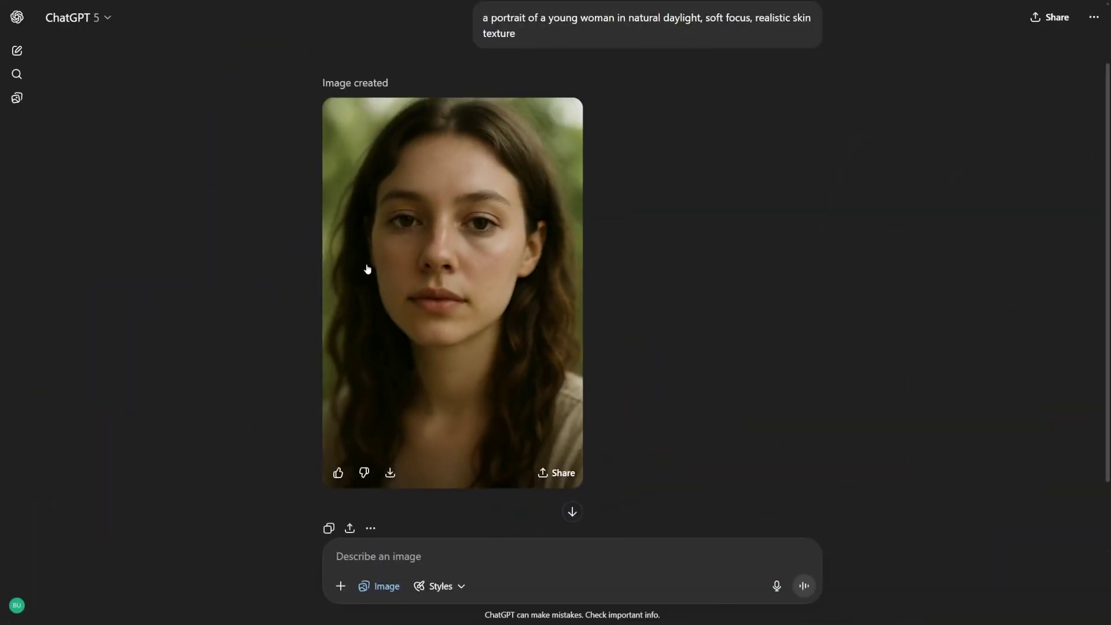
pyautogui.scroll(1, 367, 268)
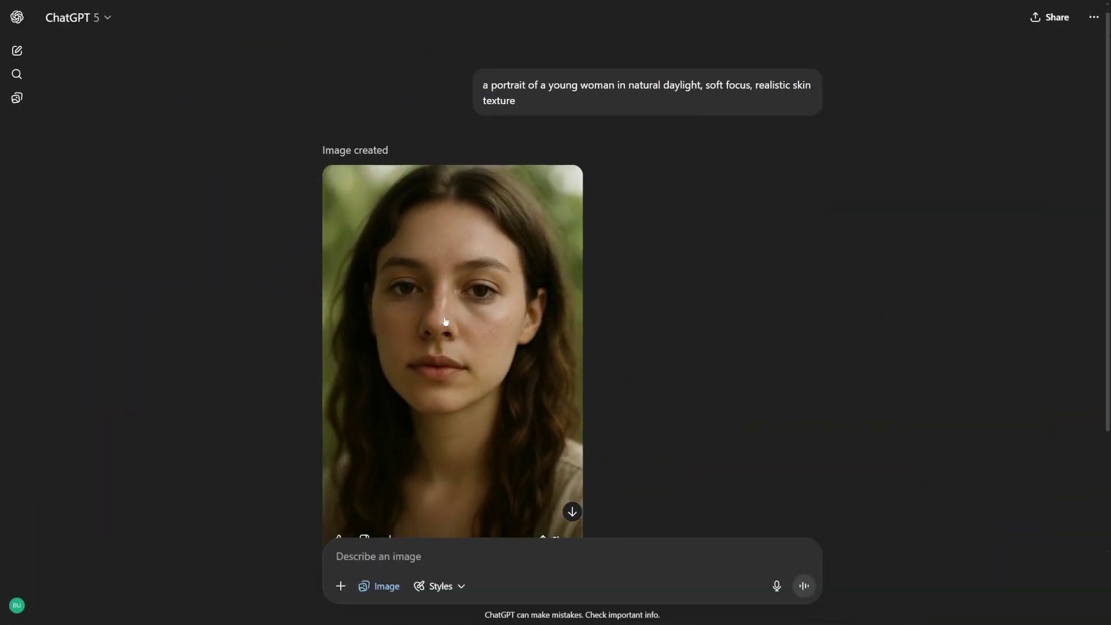
pyautogui.scroll(-2, 445, 320)
pyautogui.click(461, 287)
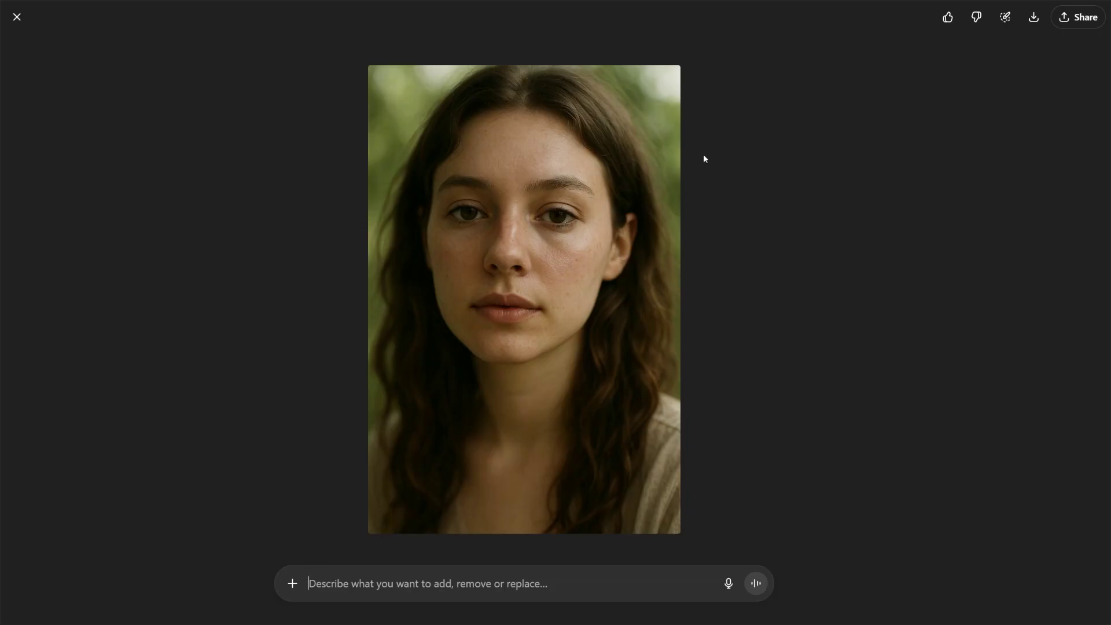
pyautogui.click(16, 18)
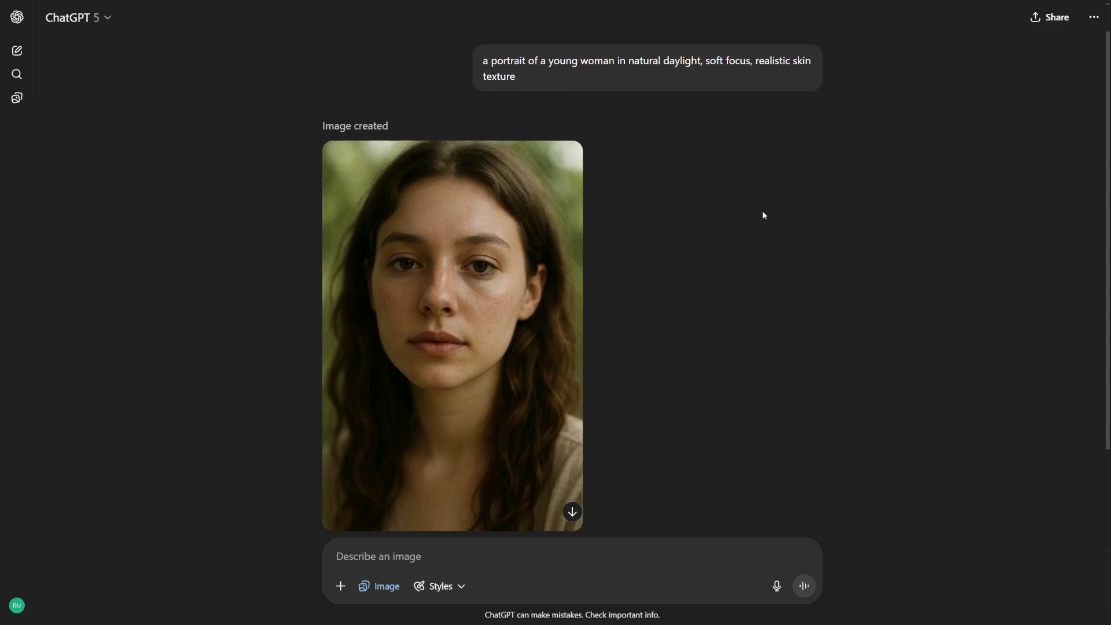
pyautogui.scroll(-1, 768, 217)
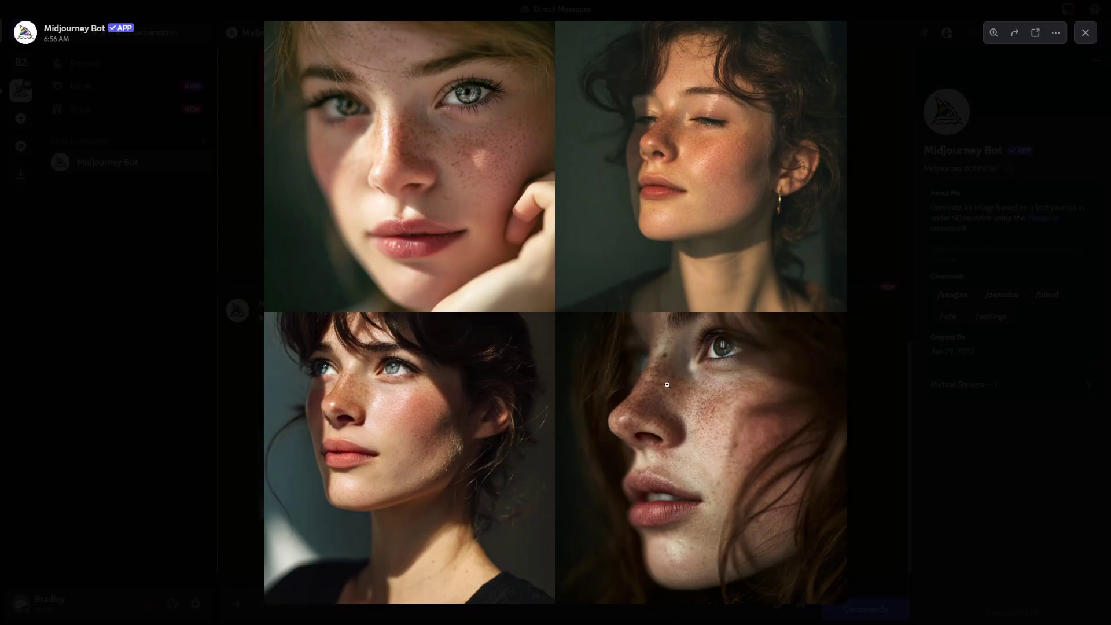
# Close the enlarged portrait grid to get back to the Midjourney Bot chat.
pyautogui.click(877, 335)
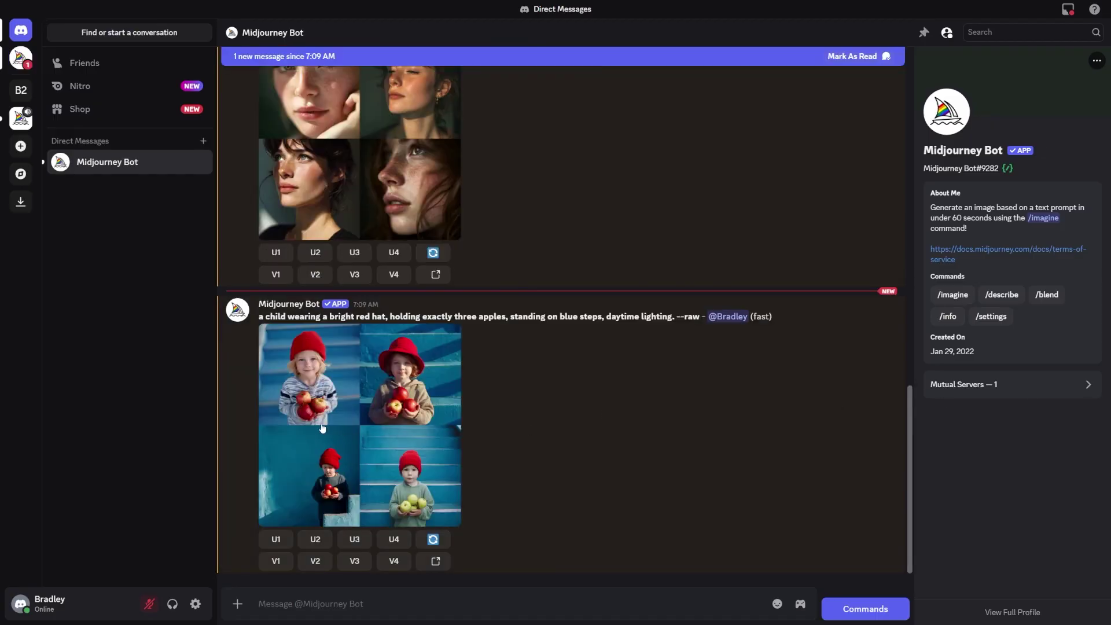
# Highlight the red-hat child prompt, then enlarge the Midjourney grid of the child holding apples.
pyautogui.moveTo(259, 322); pyautogui.dragTo(678, 318)
pyautogui.click(661, 367)
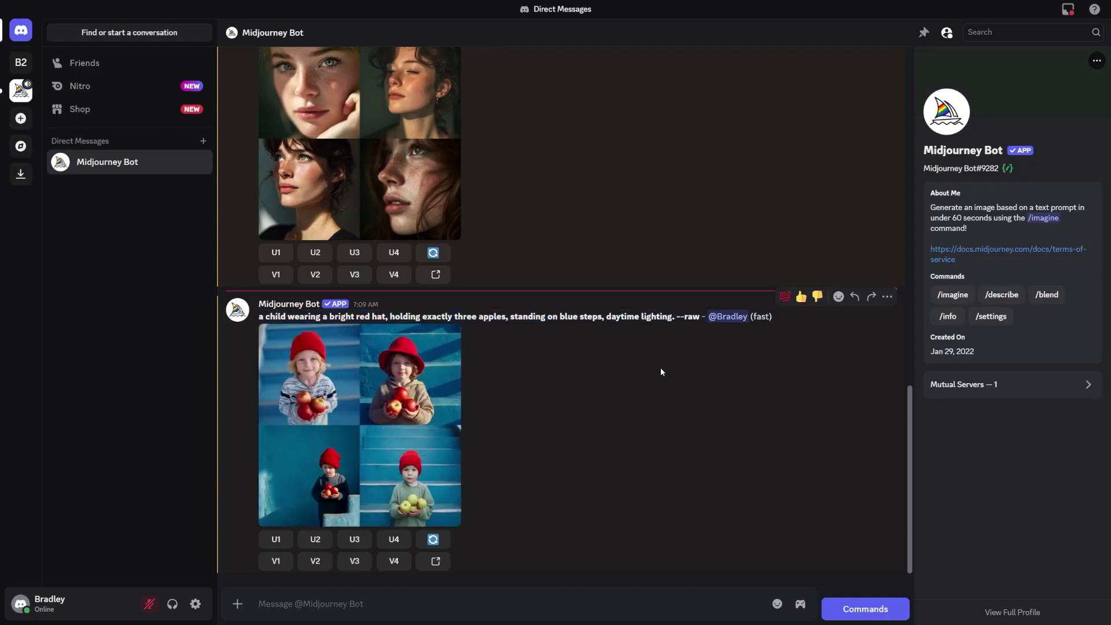
pyautogui.click(322, 413)
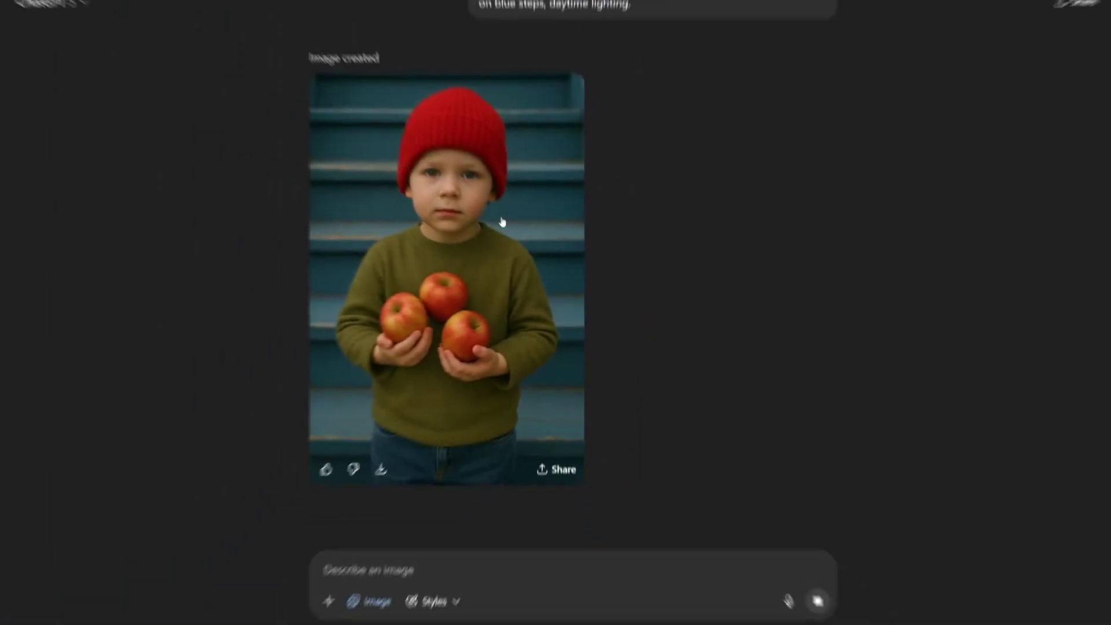
# View the red-hat boy with three apples full screen, flipping to the previous portrait and back.
pyautogui.click(496, 255)
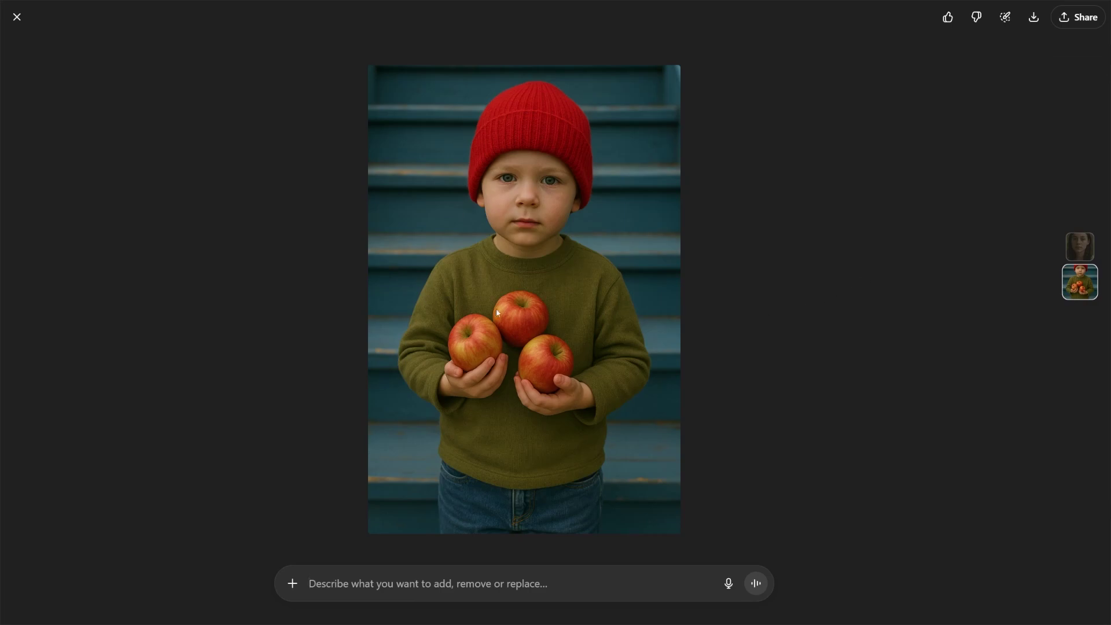
pyautogui.press('Up')
pyautogui.press('Down')
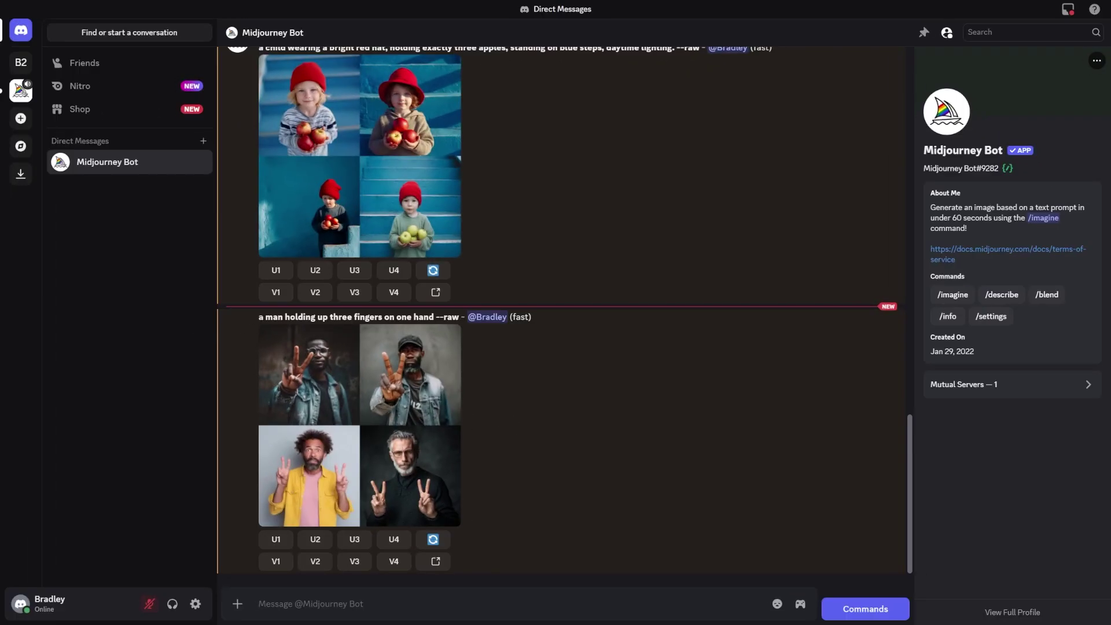
# Highlight the three-fingers prompt and enlarge the Midjourney grid of men holding up three fingers.
pyautogui.moveTo(258, 316); pyautogui.dragTo(451, 316)
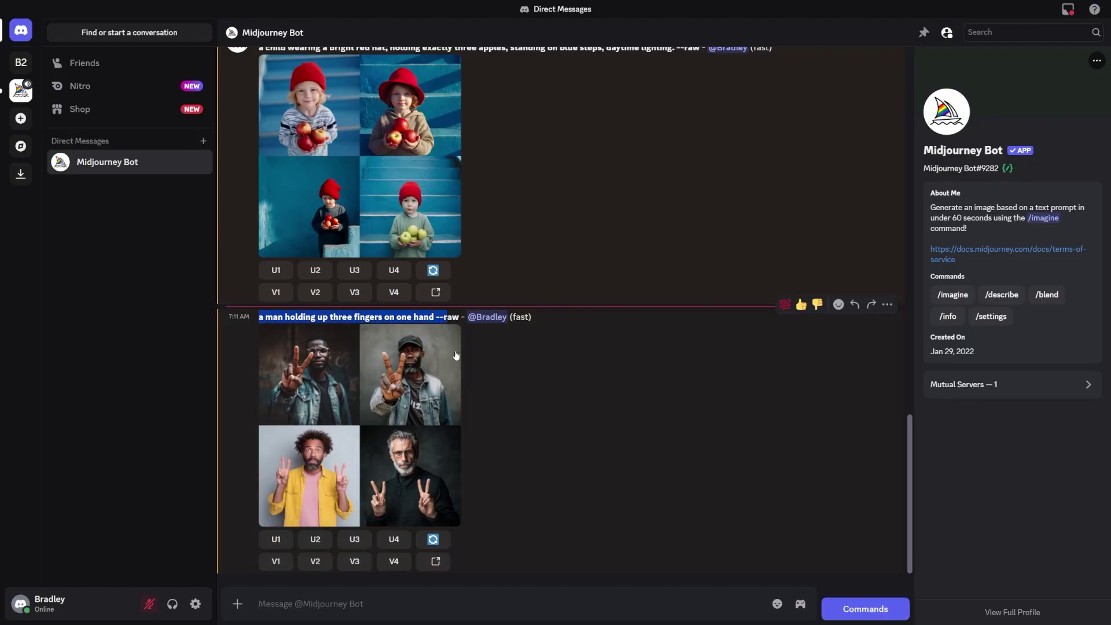
pyautogui.click(427, 404)
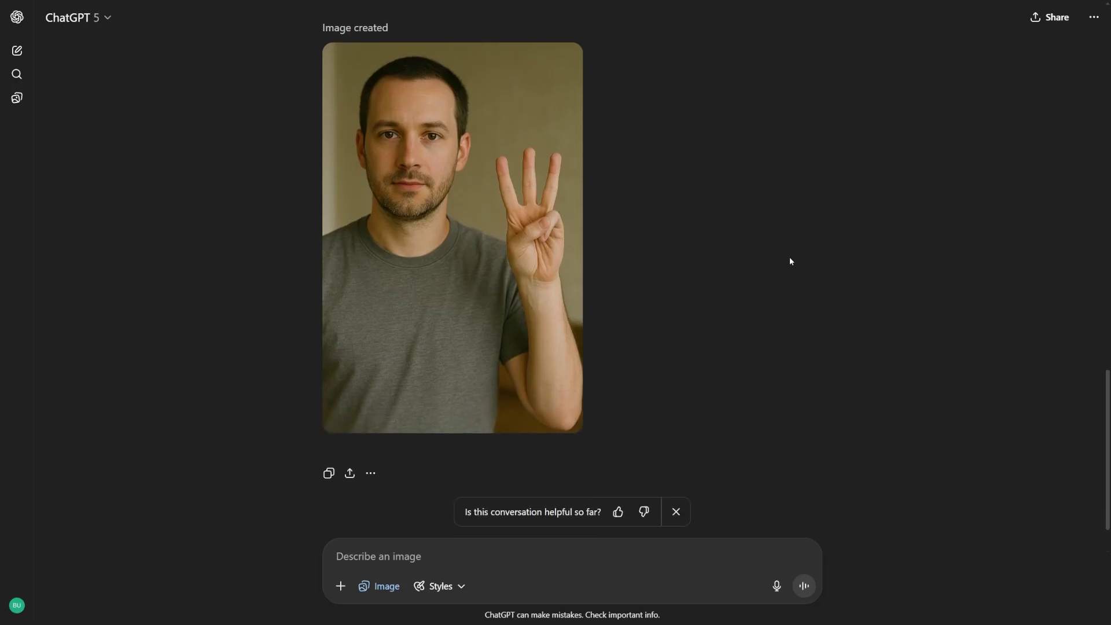
pyautogui.scroll(1, 790, 261)
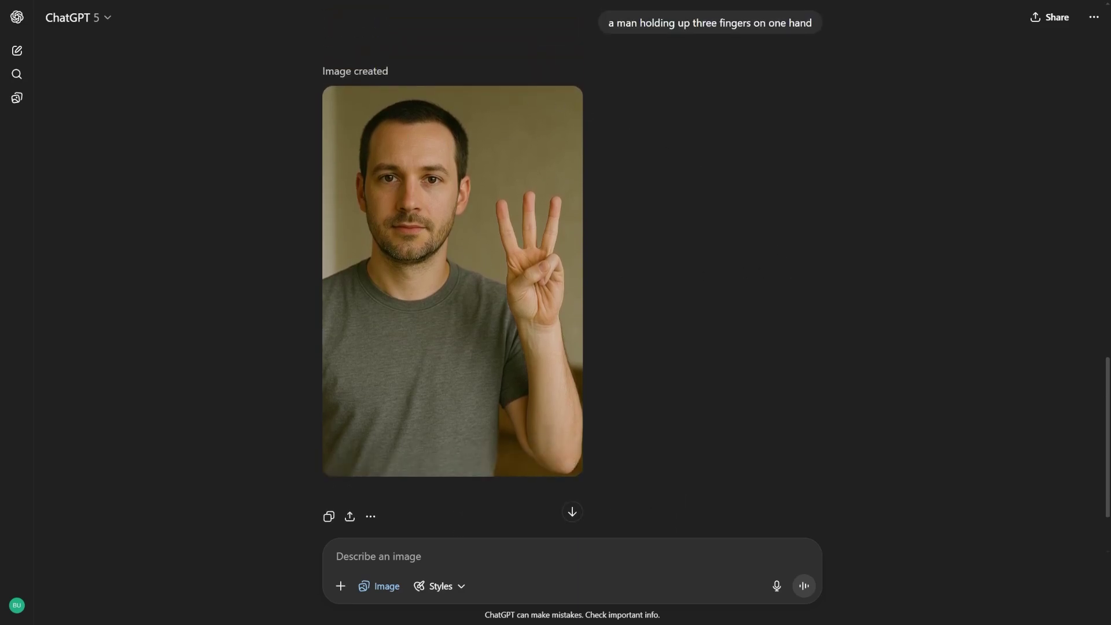
# Highlight 'Summer Music Festival 2025' and the trees-in-background phrase, then open the poster full screen.
pyautogui.scroll(-5, 838, 186)
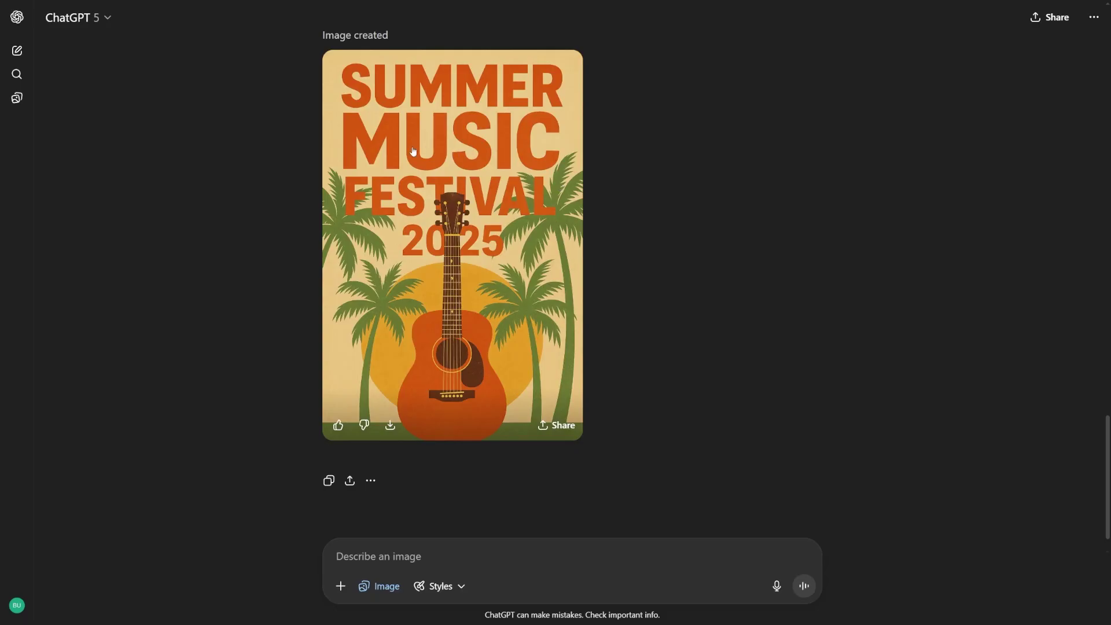
pyautogui.scroll(3, 691, 276)
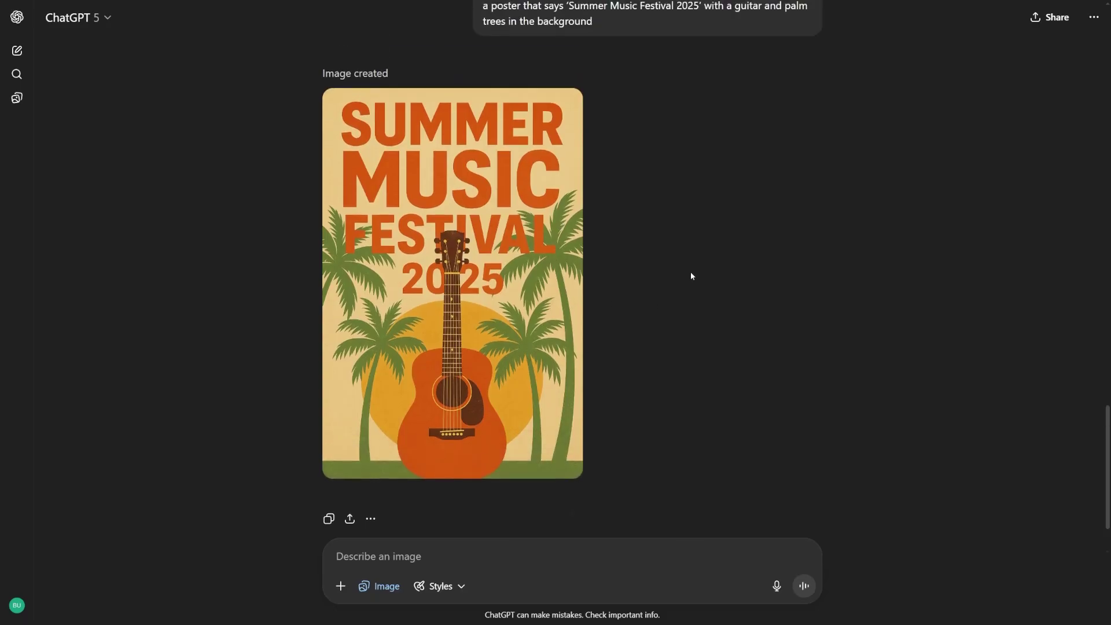
pyautogui.scroll(-3, 409, 187)
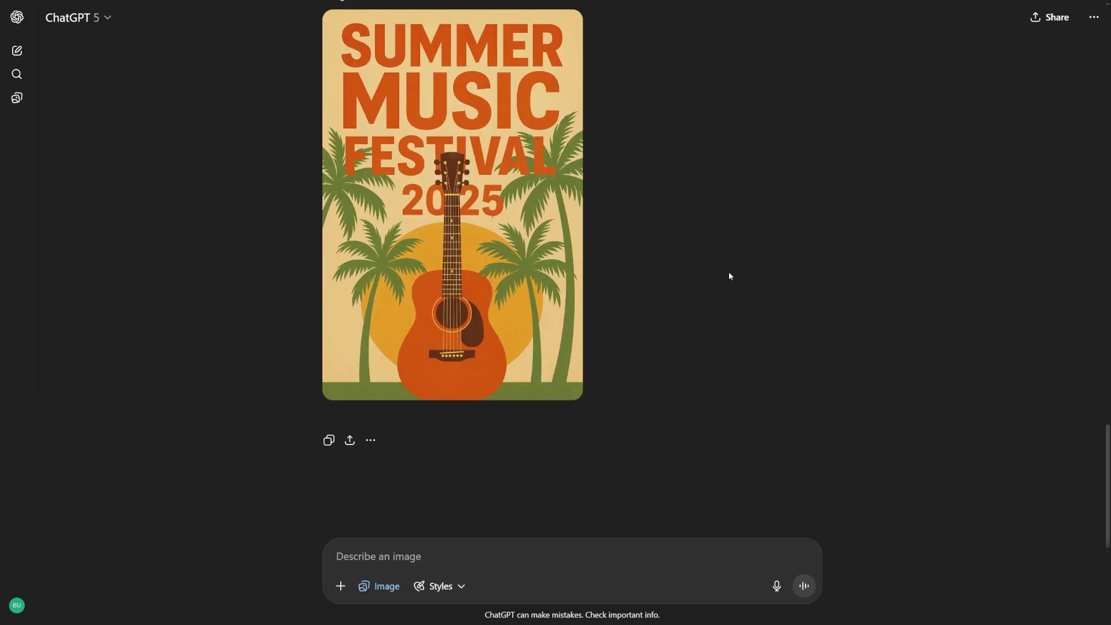
pyautogui.scroll(3, 724, 275)
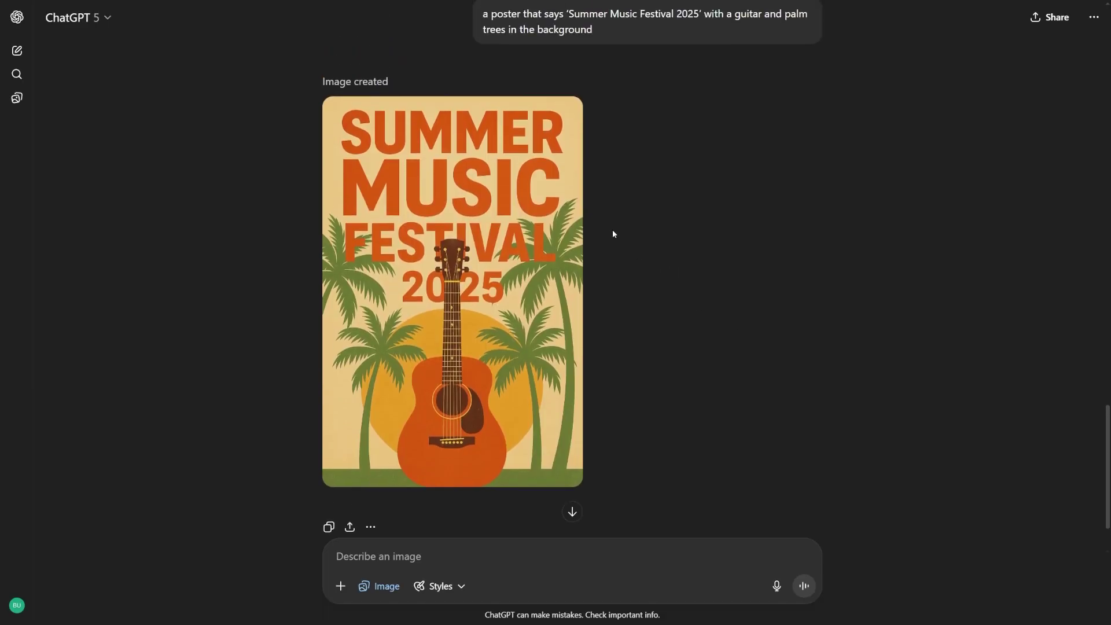
pyautogui.scroll(3, 588, 119)
pyautogui.moveTo(574, 100); pyautogui.dragTo(808, 101)
pyautogui.click(759, 183)
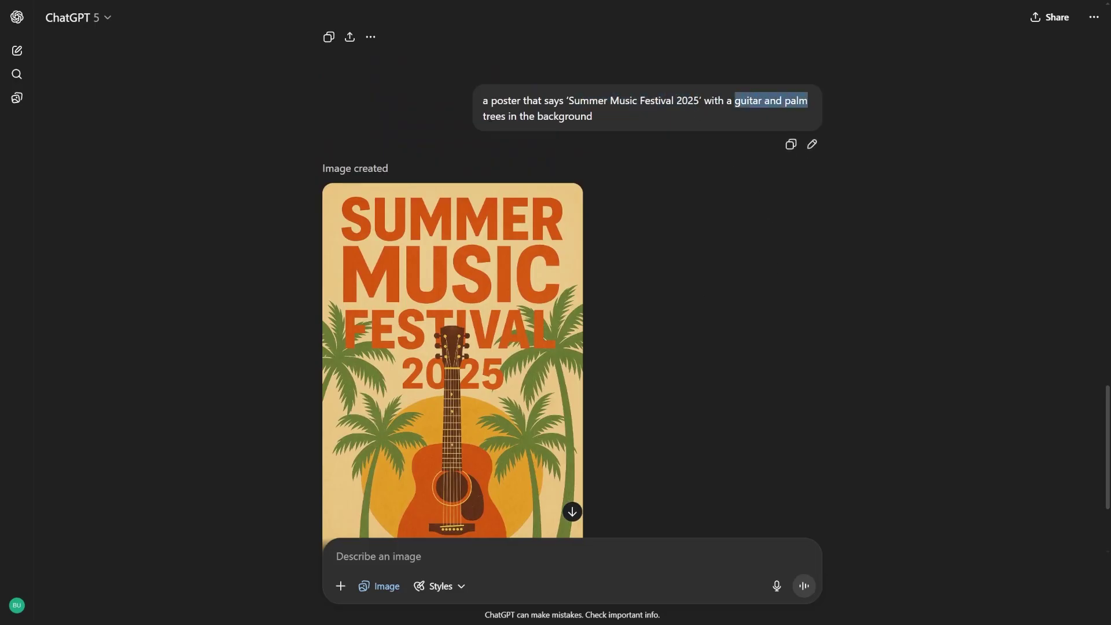
pyautogui.moveTo(486, 117); pyautogui.dragTo(586, 117)
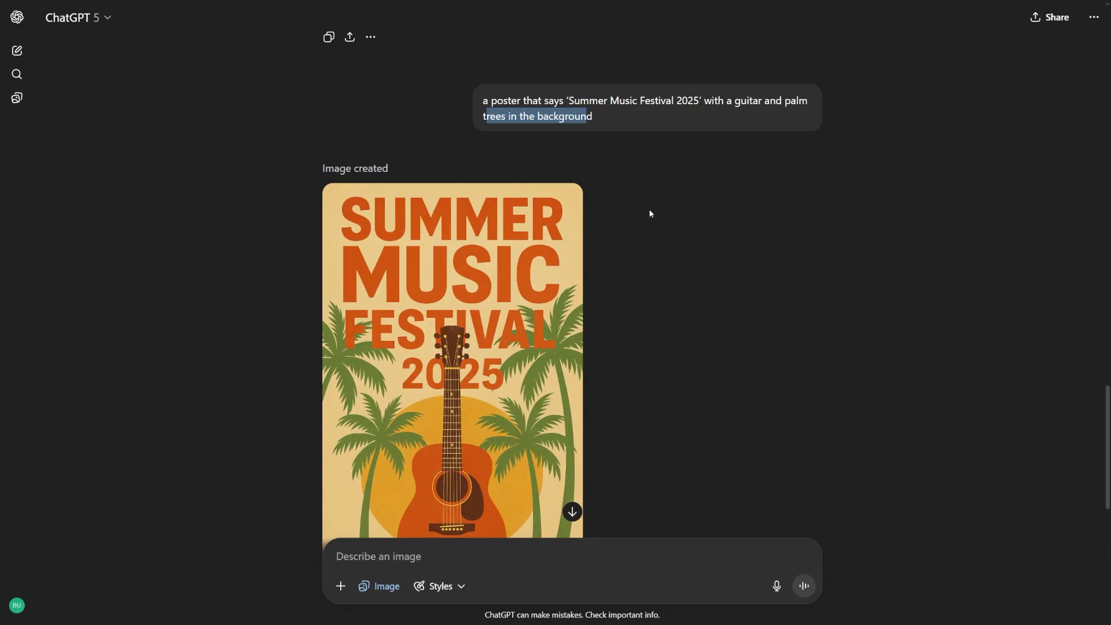
pyautogui.scroll(-2, 643, 220)
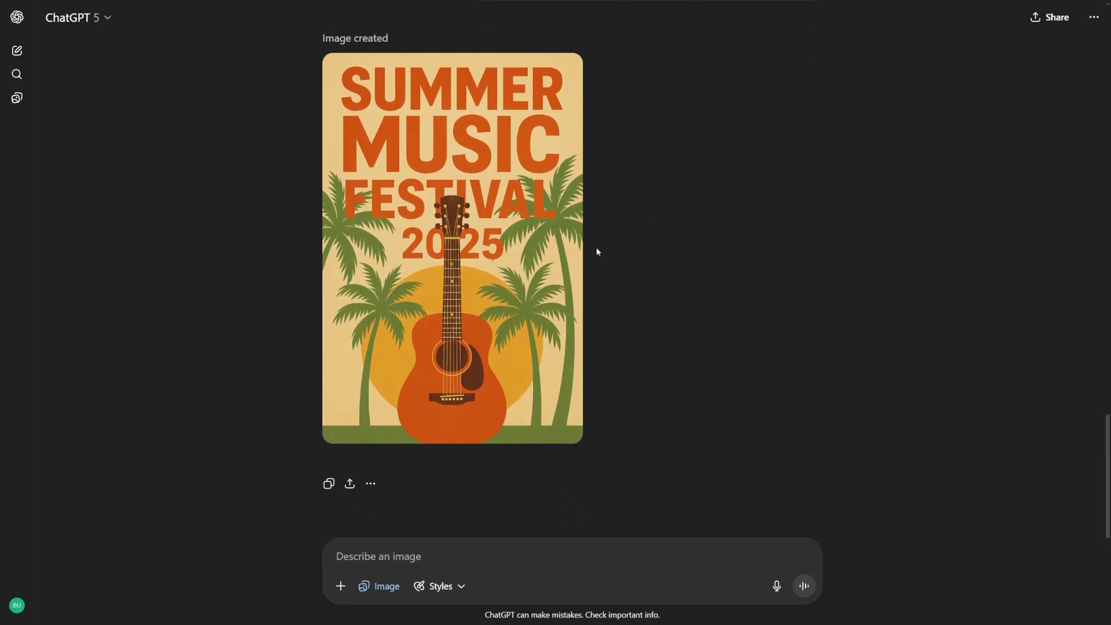
pyautogui.click(475, 228)
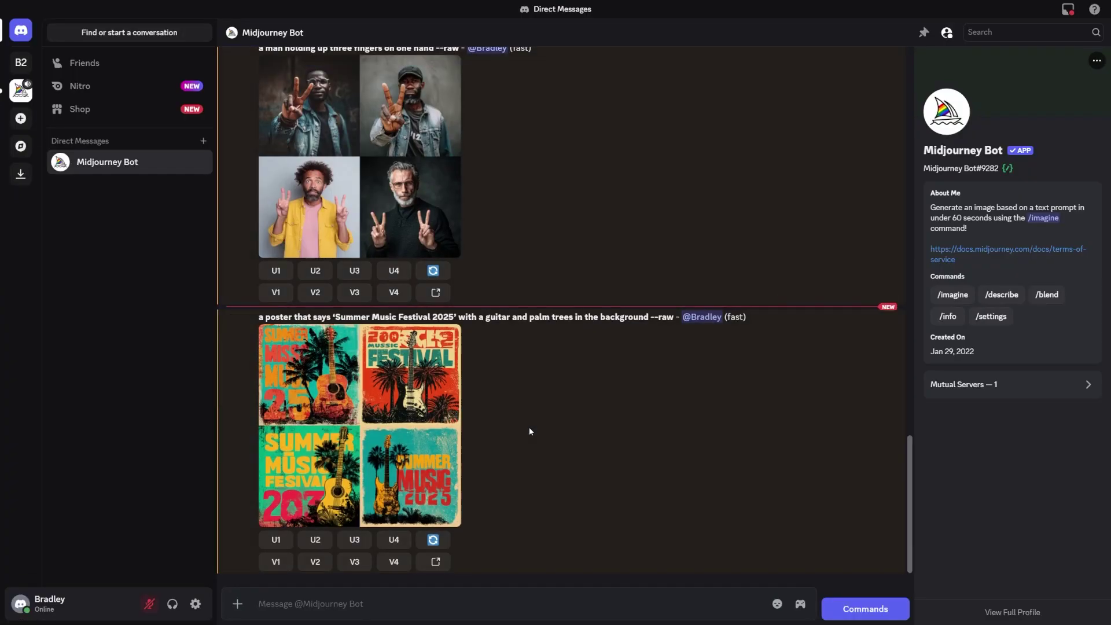
pyautogui.click(395, 434)
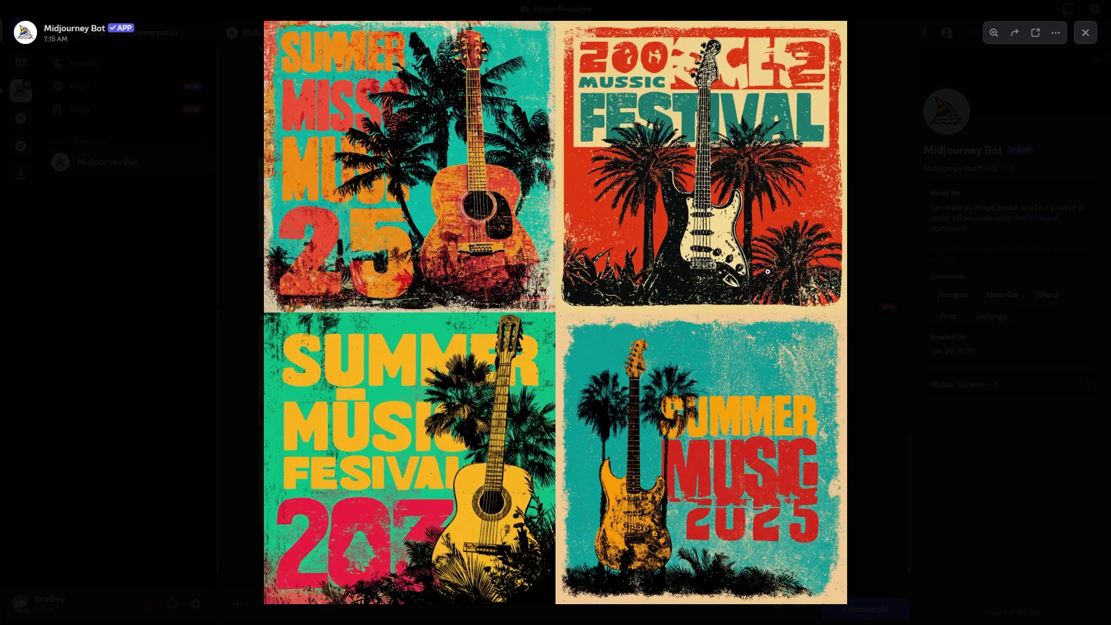
pyautogui.click(889, 258)
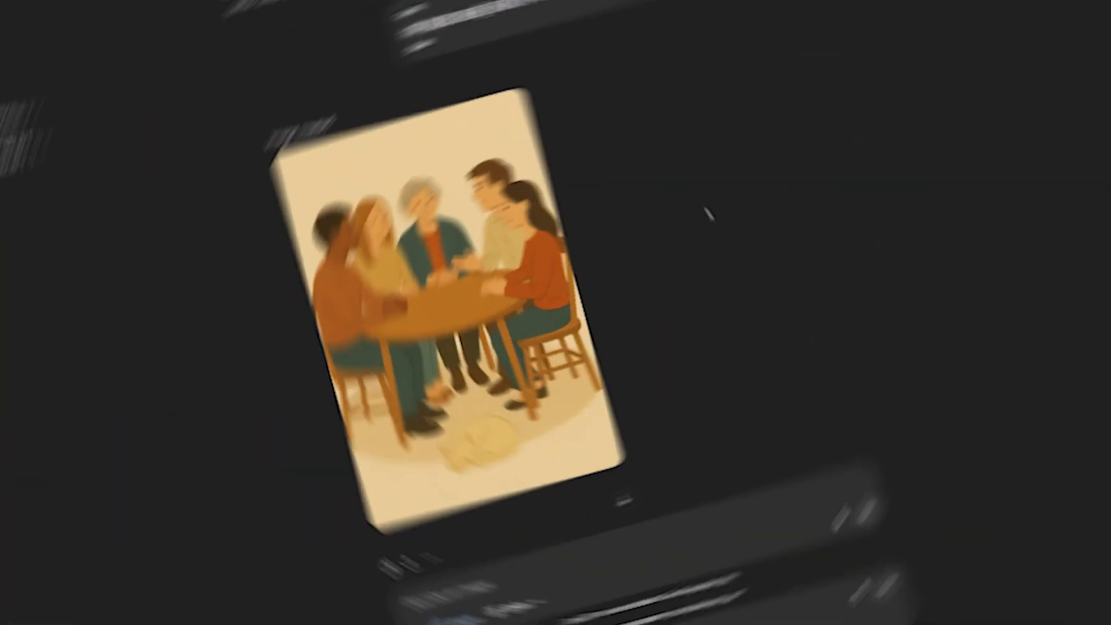
# Scroll to the round-table image and highlight the 'cat sleeping under the chair' prompt phrase.
pyautogui.scroll(1, 741, 282)
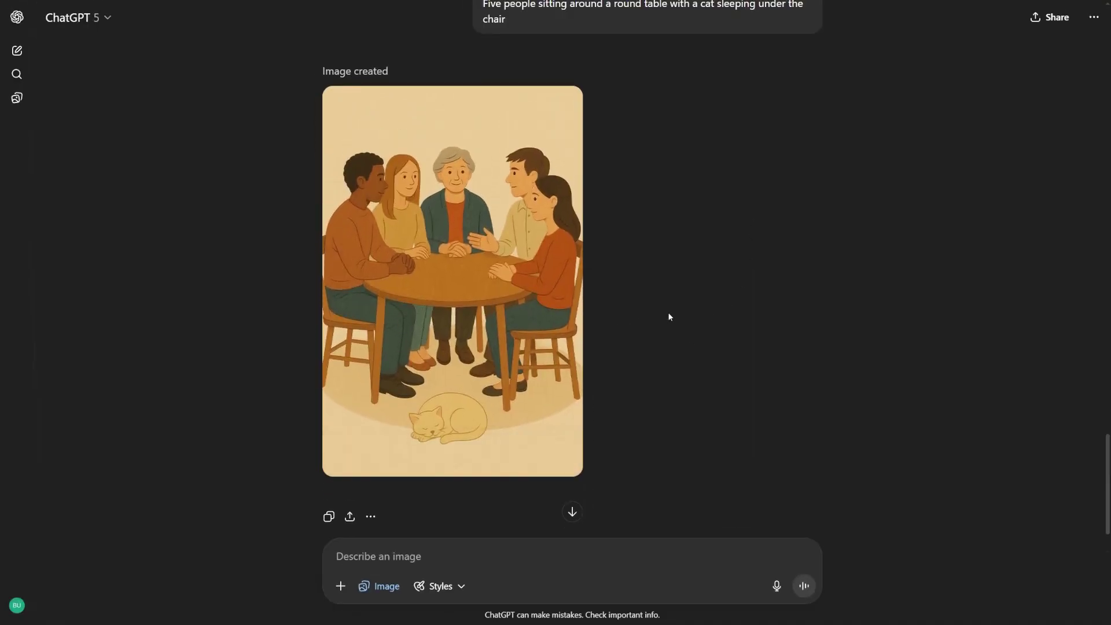
pyautogui.scroll(3, 669, 316)
pyautogui.moveTo(614, 137)
pyautogui.moveTo(662, 133); pyautogui.dragTo(784, 169)
pyautogui.scroll(-2, 743, 246)
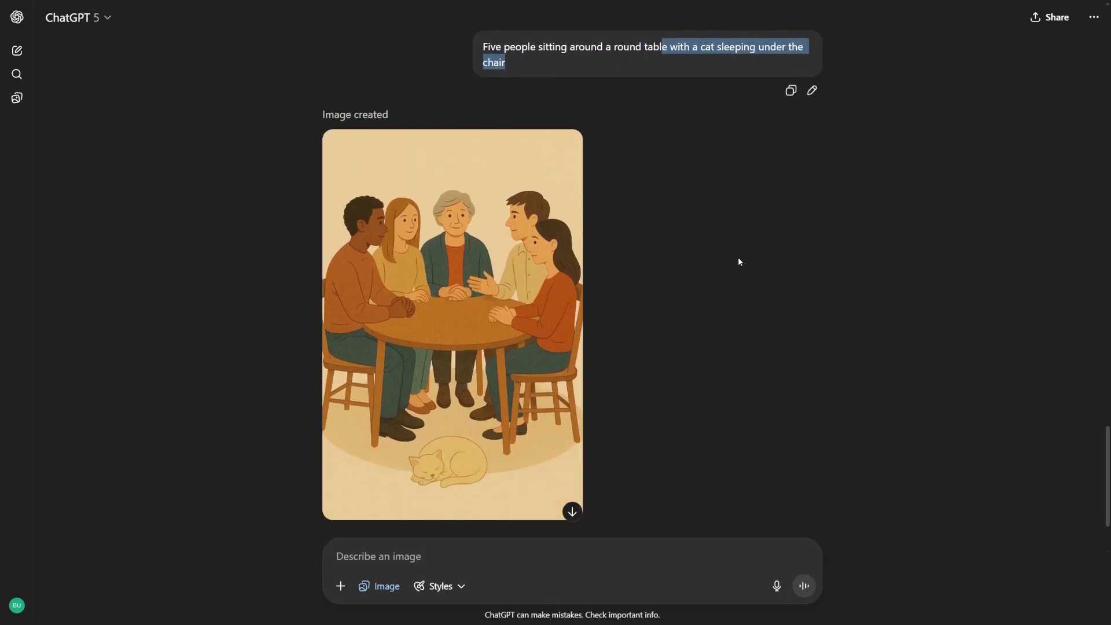
pyautogui.click(716, 279)
pyautogui.scroll(-1, 717, 279)
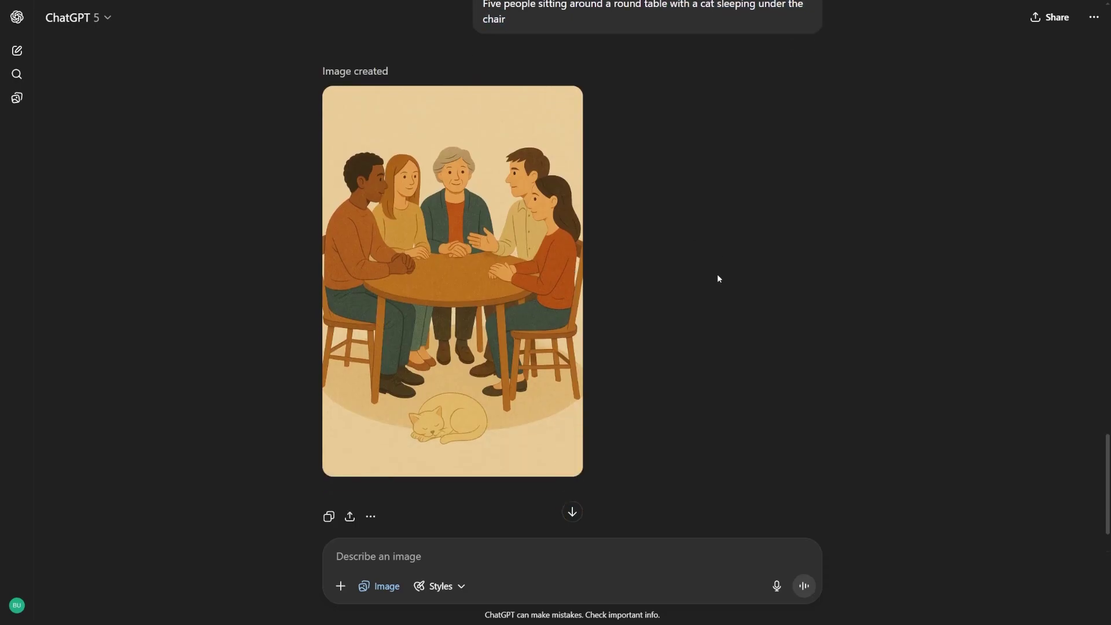
pyautogui.moveTo(452, 276)
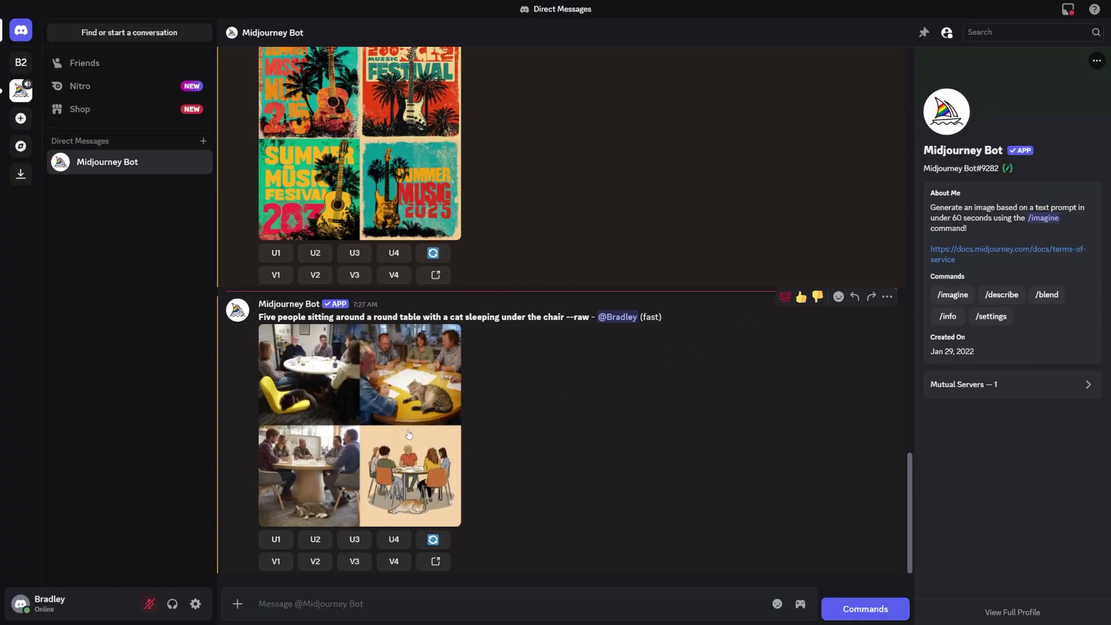
# Enlarge the Midjourney grid of five people at a round table with a sleeping cat.
pyautogui.click(408, 434)
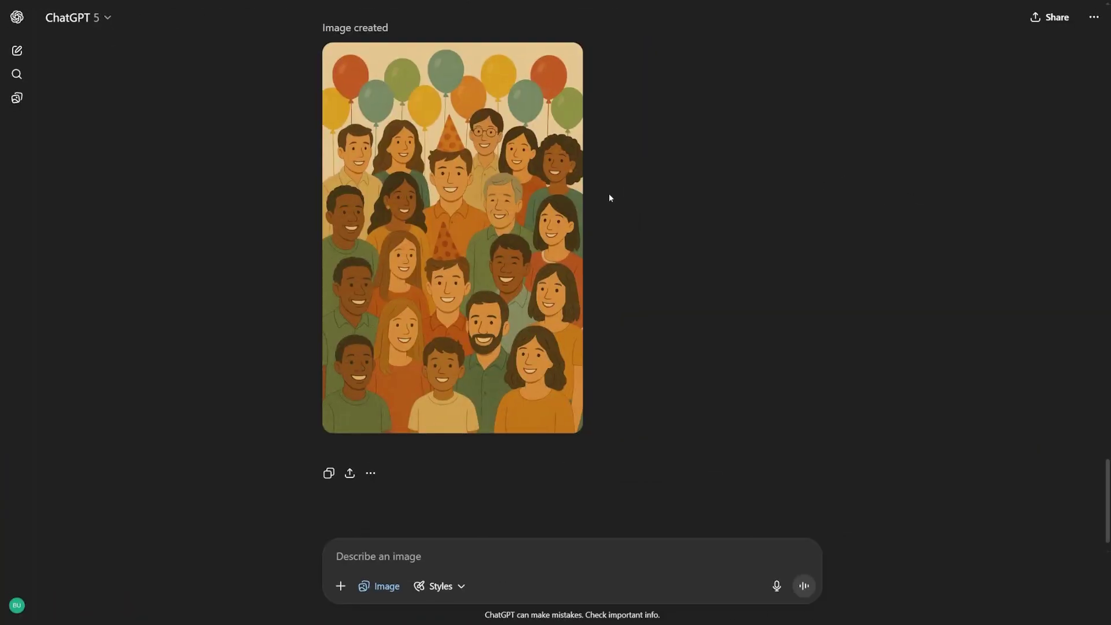
pyautogui.scroll(2, 610, 195)
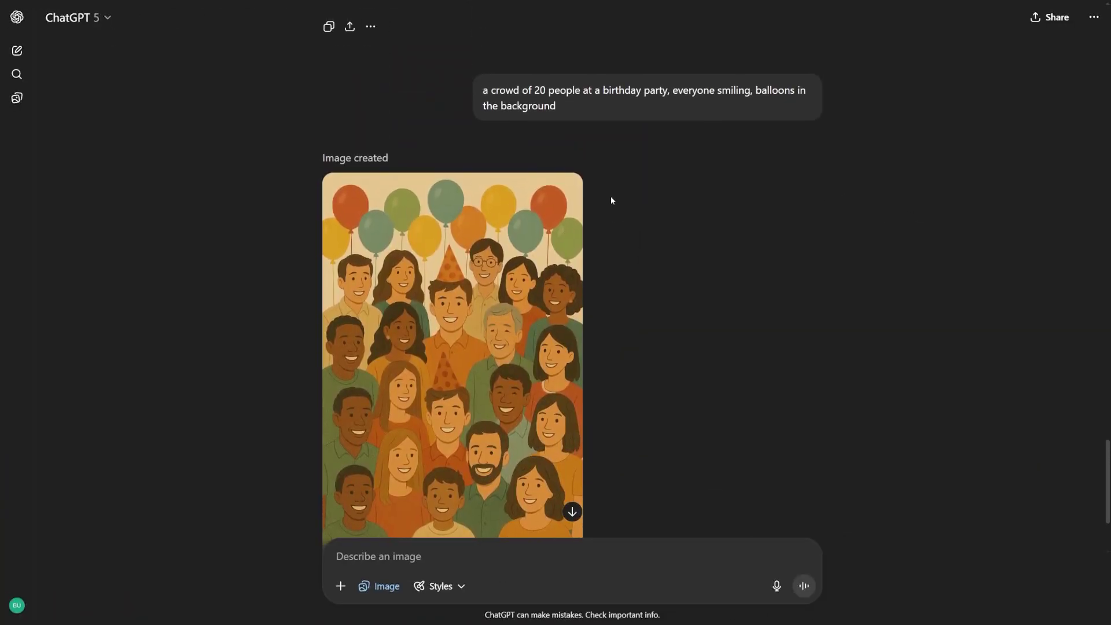
pyautogui.scroll(-1, 590, 313)
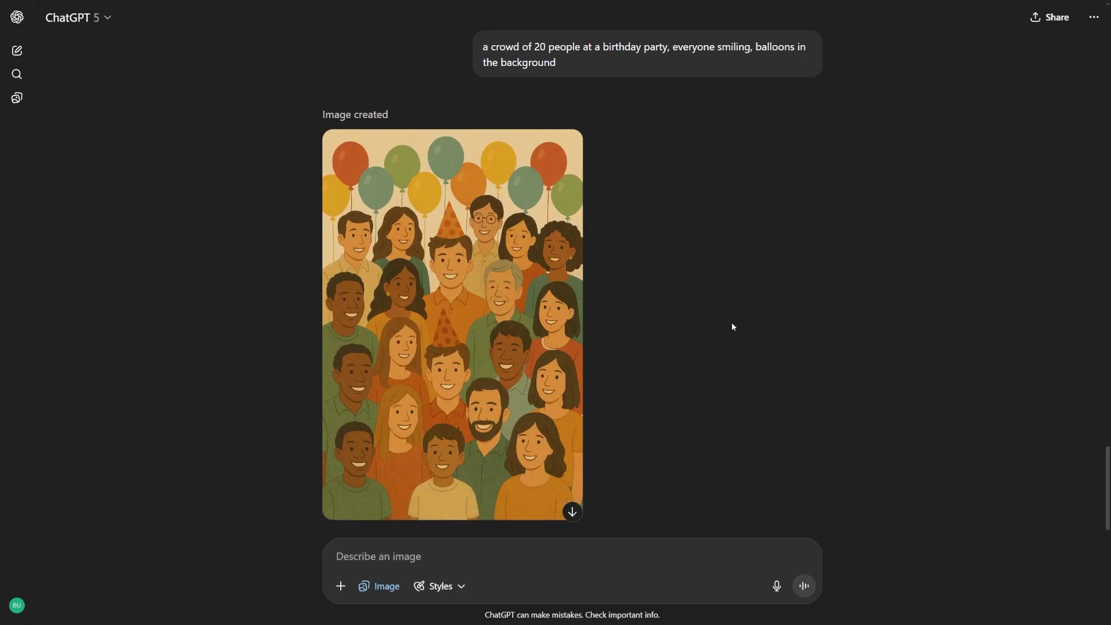
pyautogui.scroll(2, 735, 323)
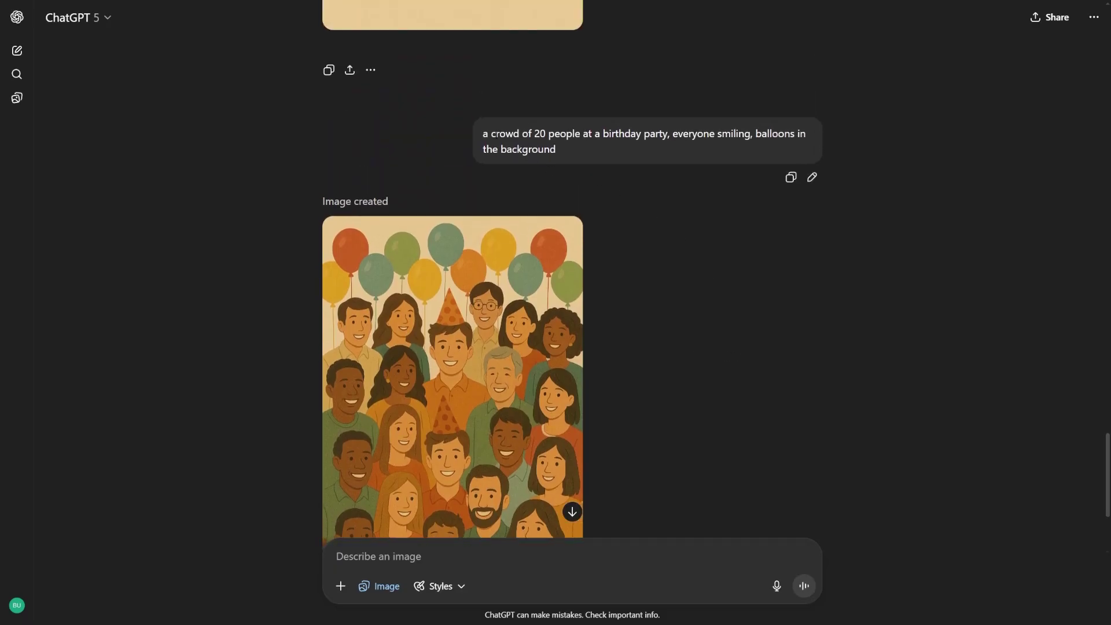
pyautogui.moveTo(483, 134); pyautogui.dragTo(571, 156)
pyautogui.scroll(-2, 650, 241)
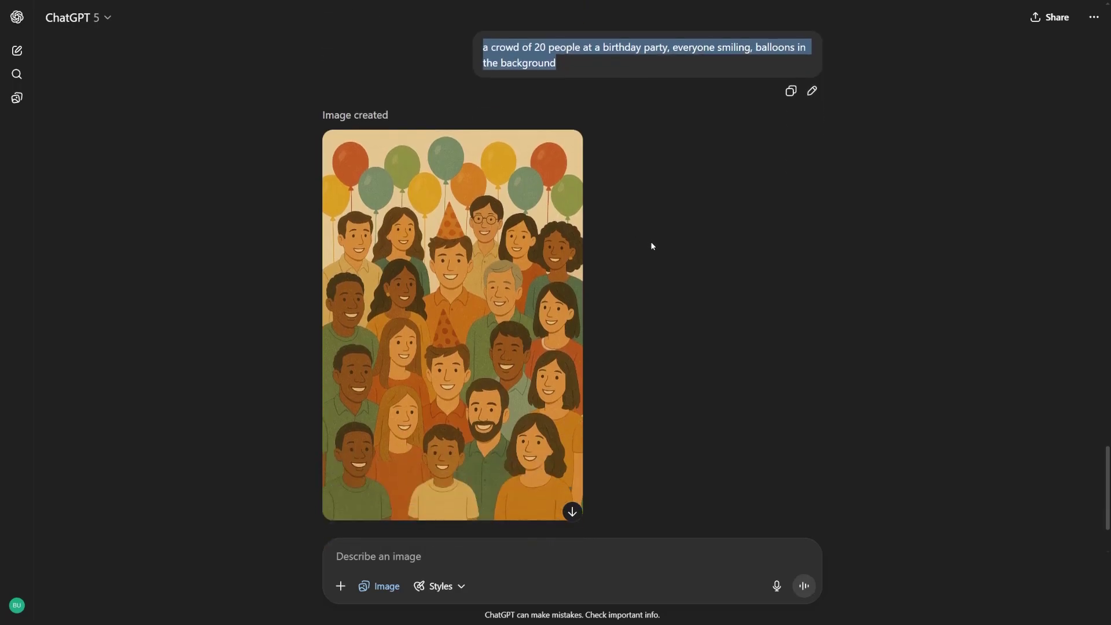
pyautogui.click(659, 225)
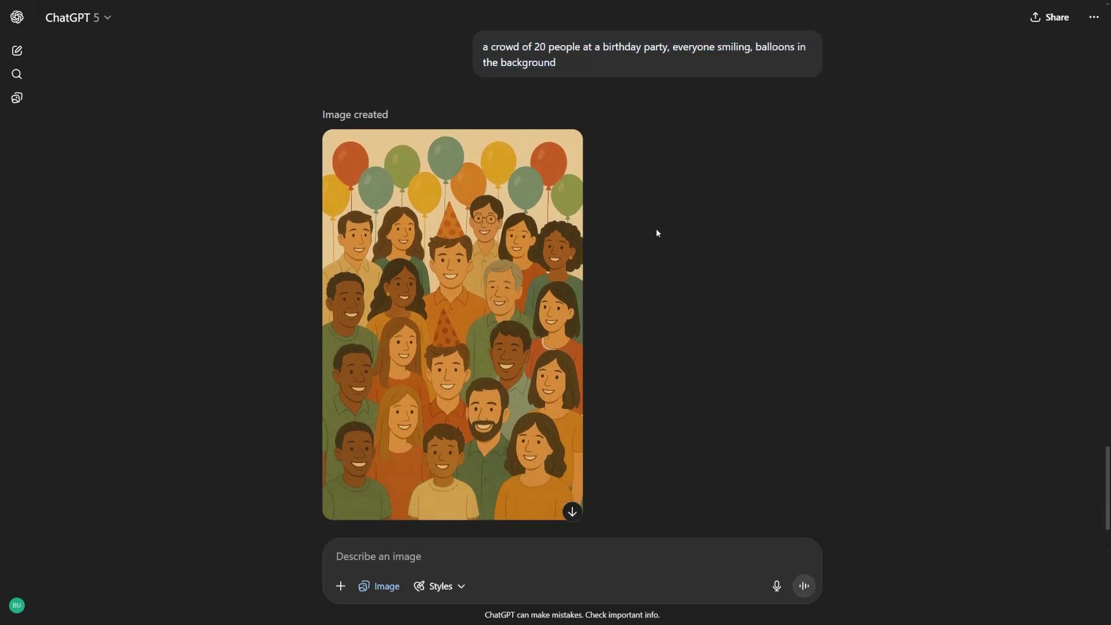
pyautogui.scroll(-1, 555, 272)
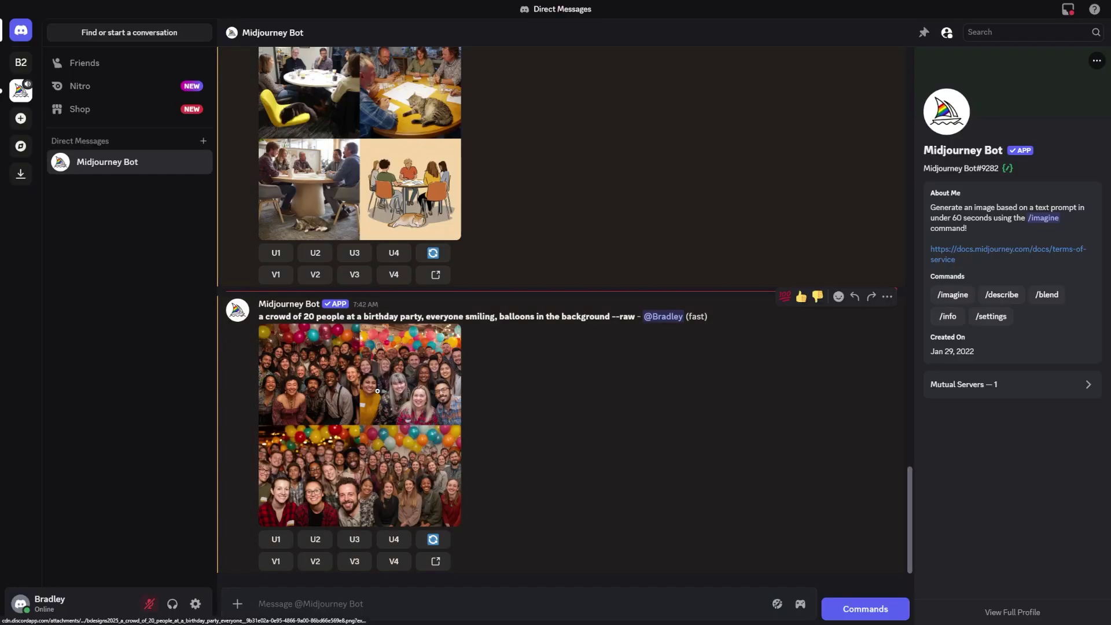
# View the birthday-party crowd grid enlarged, scroll through earlier results, then reopen it.
pyautogui.click(377, 391)
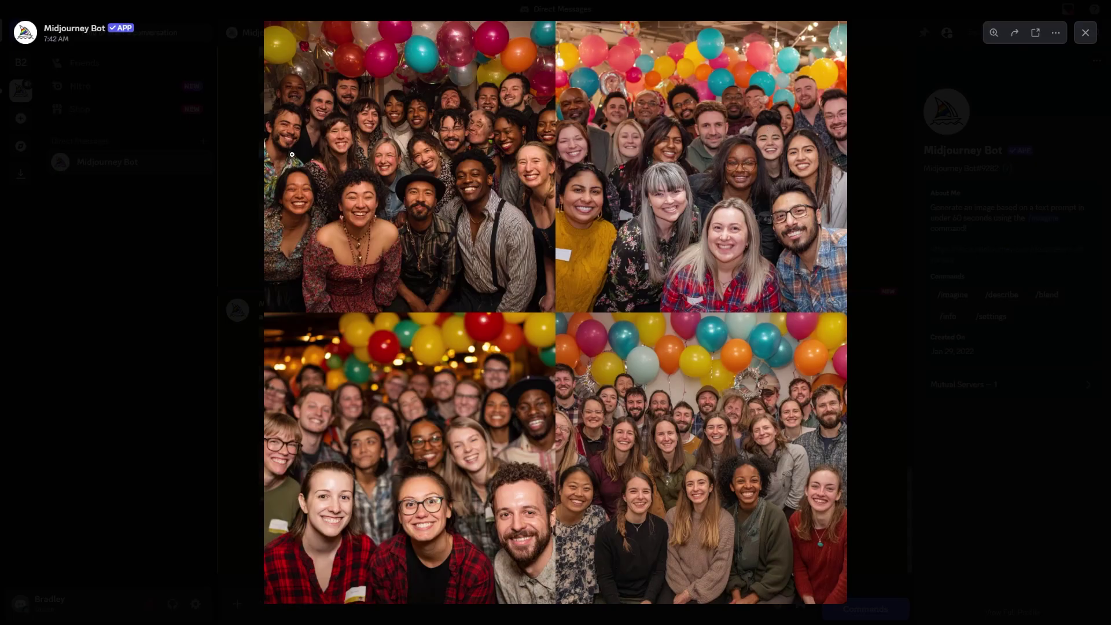
pyautogui.click(925, 195)
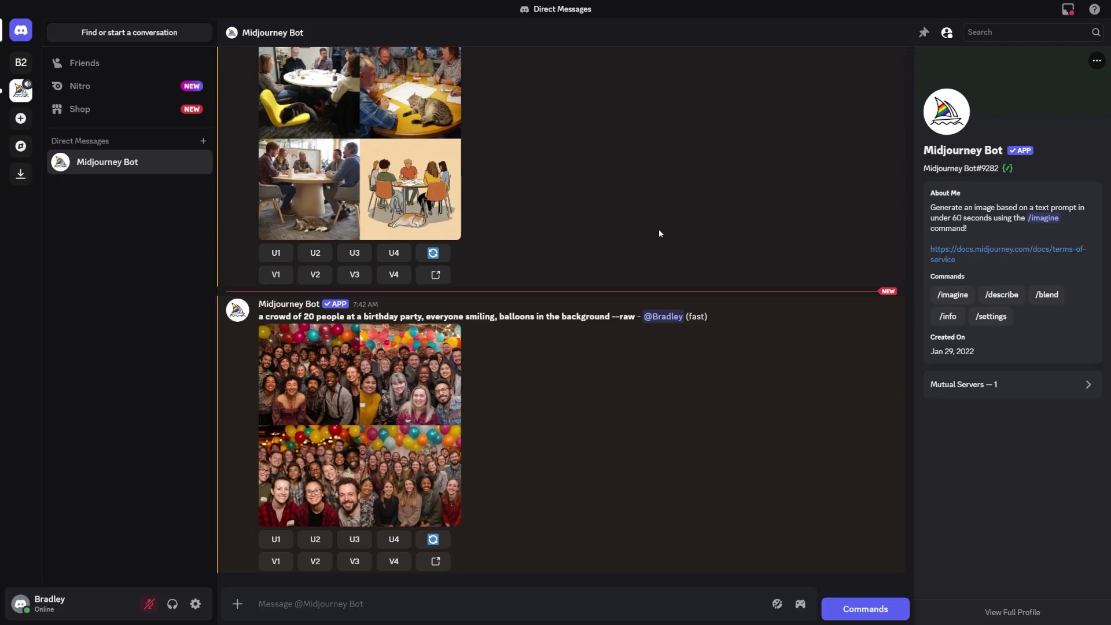
pyautogui.scroll(1, 593, 342)
pyautogui.scroll(5, 596, 324)
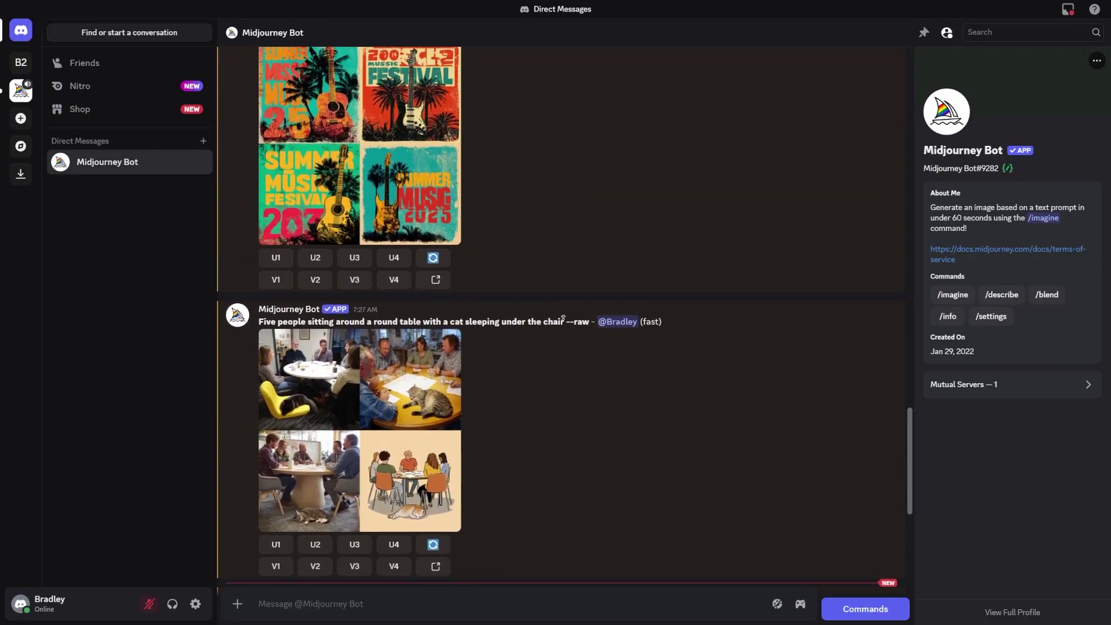
pyautogui.scroll(7, 561, 317)
pyautogui.scroll(3, 552, 314)
pyautogui.scroll(-15, 688, 305)
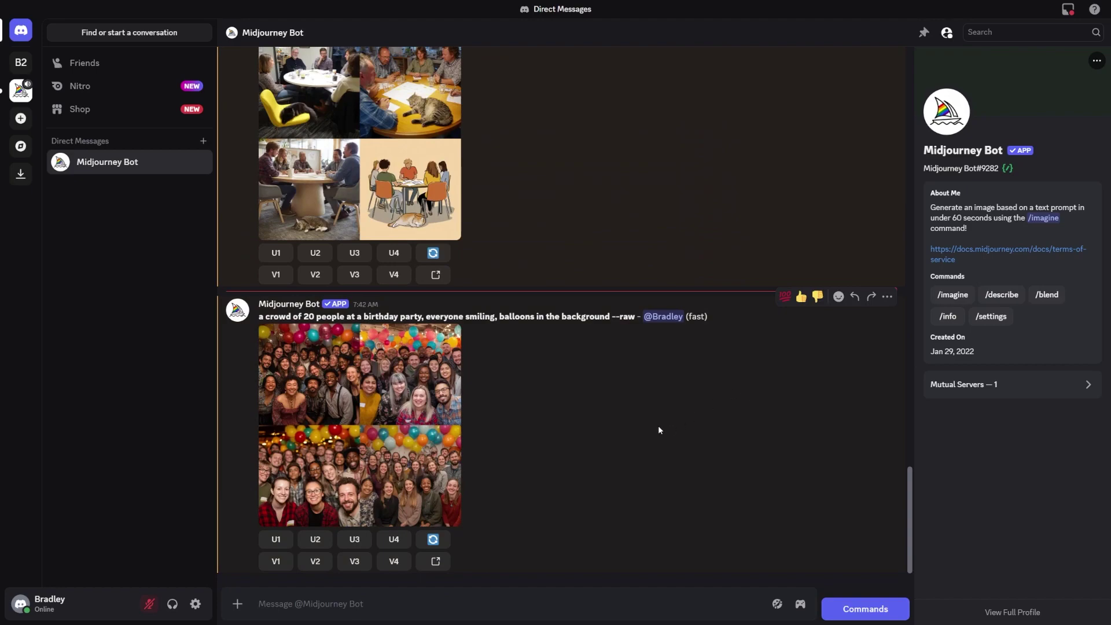
pyautogui.click(354, 402)
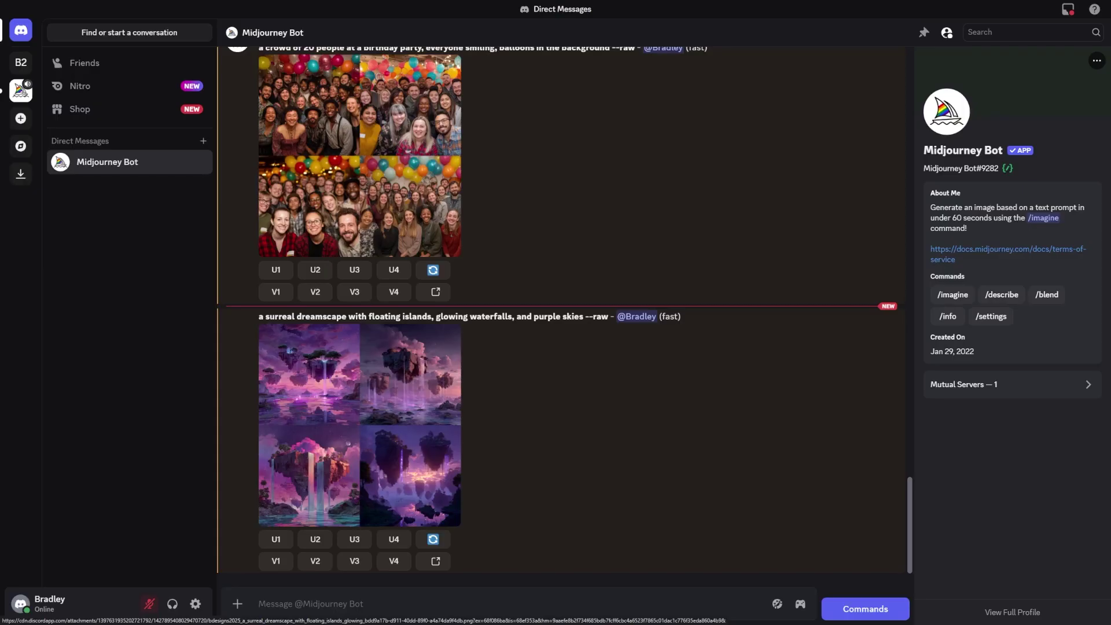
# Highlight the dreamscape prompt and view the floating-islands image grid at full size.
pyautogui.moveTo(258, 316); pyautogui.dragTo(584, 316)
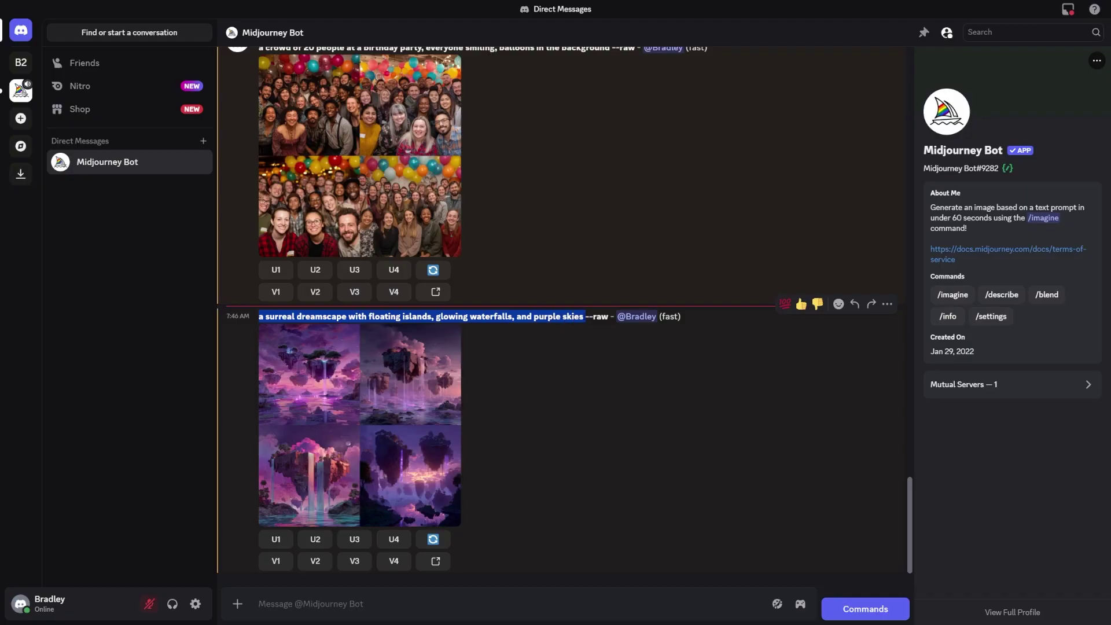
pyautogui.click(405, 394)
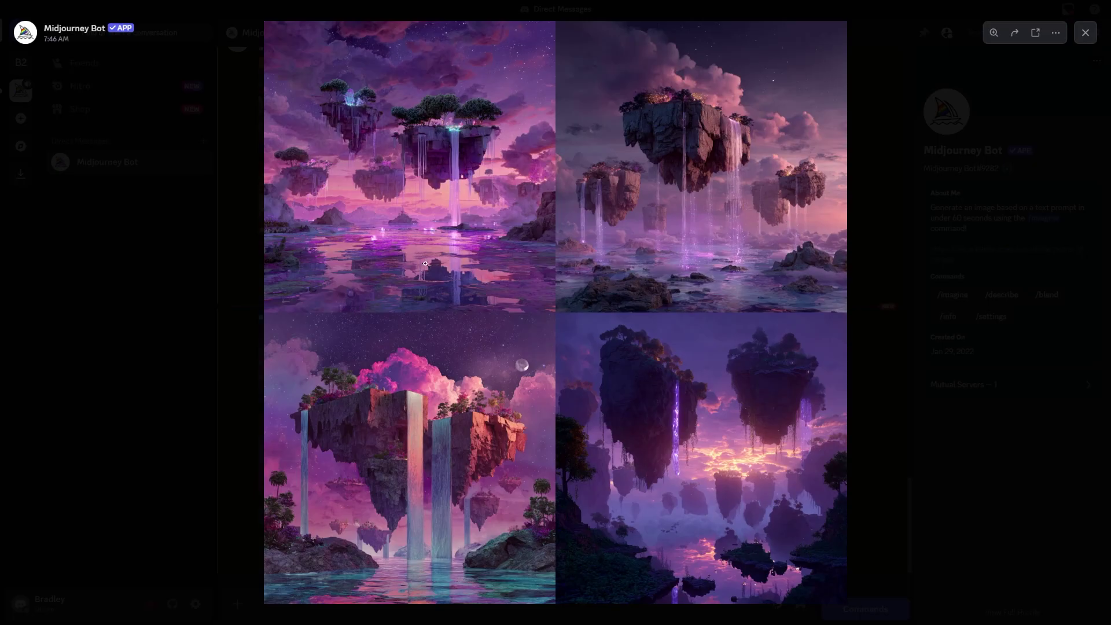
pyautogui.click(247, 277)
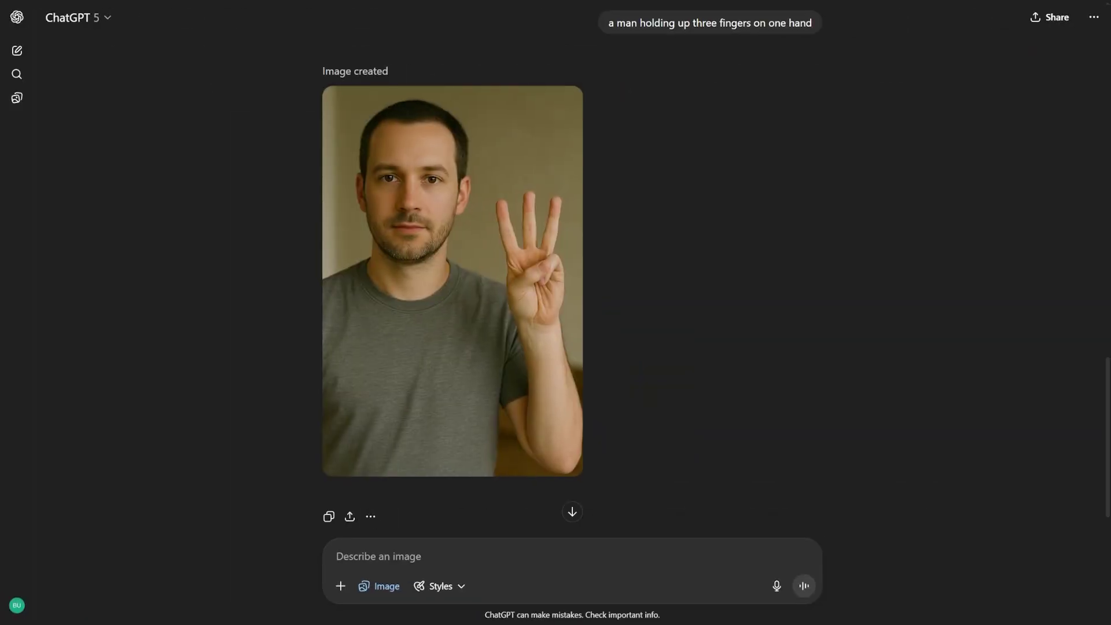
# Open ChatGPT's red-hat child with three apples image in the full-size editor.
pyautogui.moveTo(537, 186)
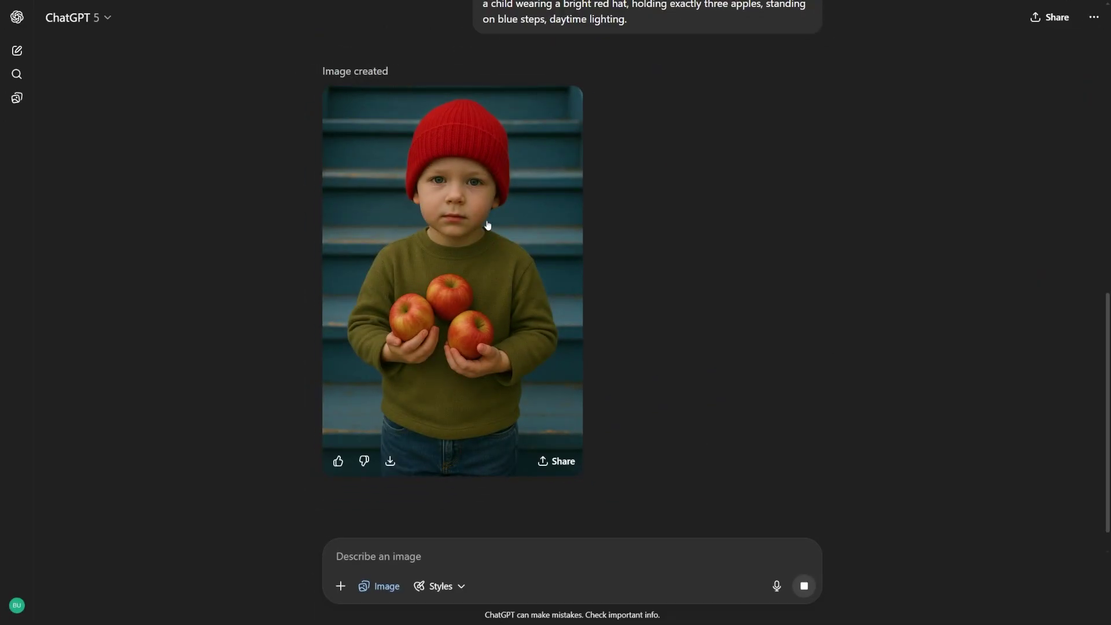
pyautogui.click(495, 260)
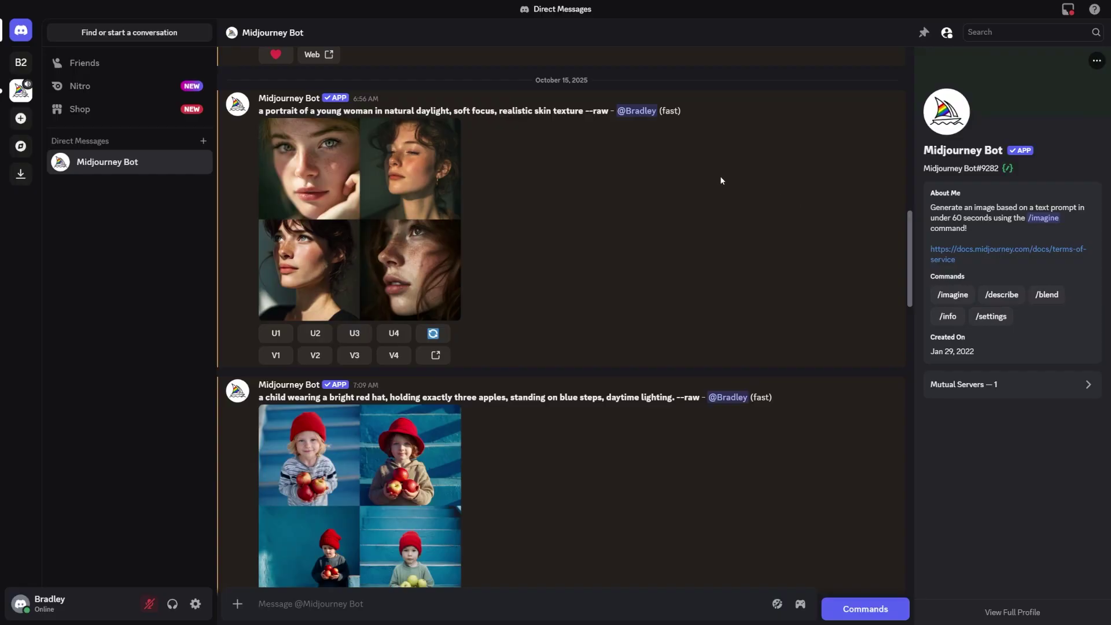
# Scroll down to the dreamscape, then back up to the red-hat child and three-fingers grids.
pyautogui.scroll(-1, 738, 186)
pyautogui.scroll(-1, 756, 193)
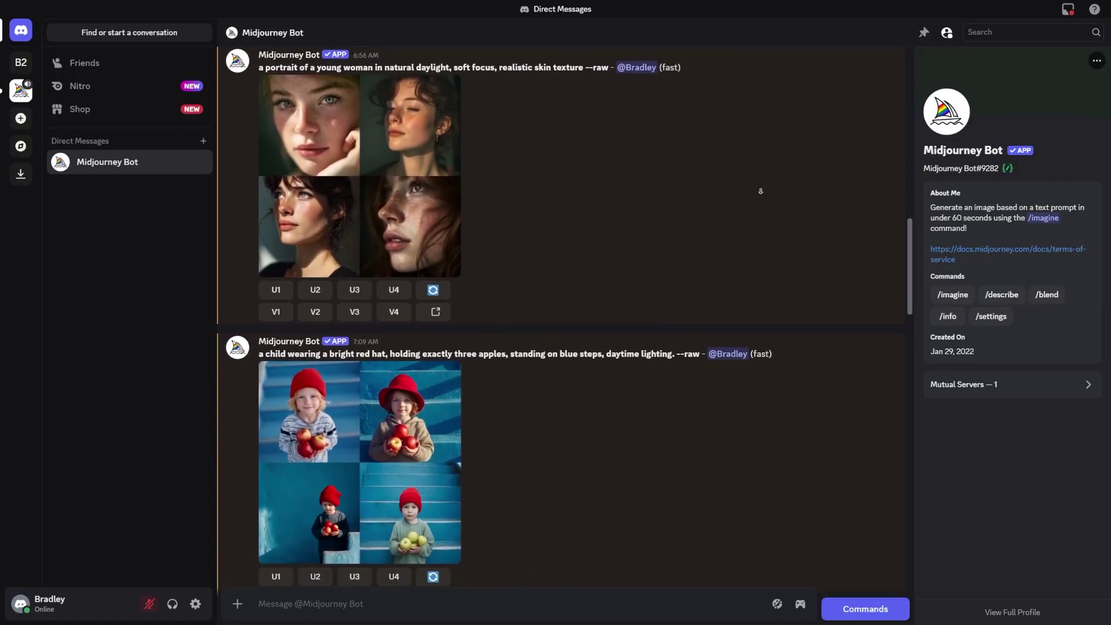
pyautogui.scroll(-1, 762, 192)
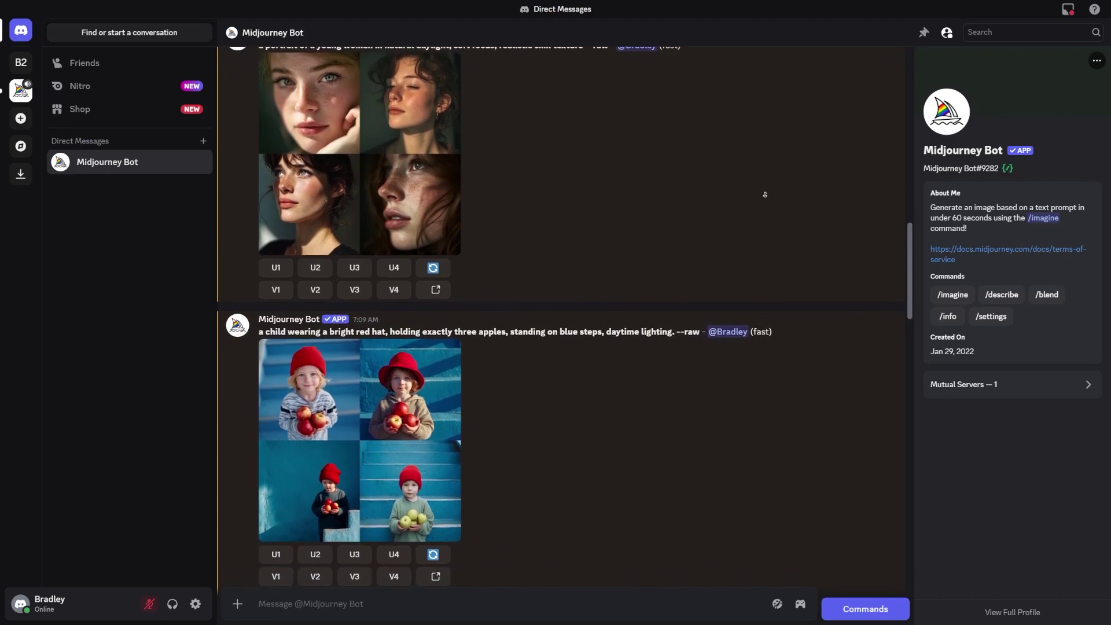
pyautogui.scroll(-1, 765, 194)
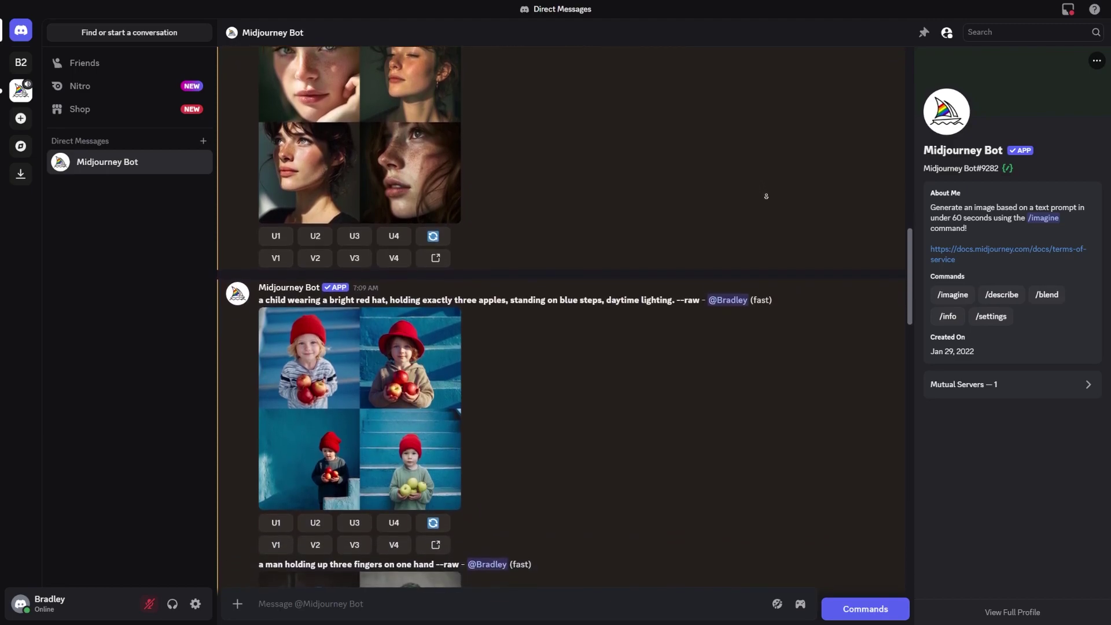
pyautogui.scroll(-2, 766, 196)
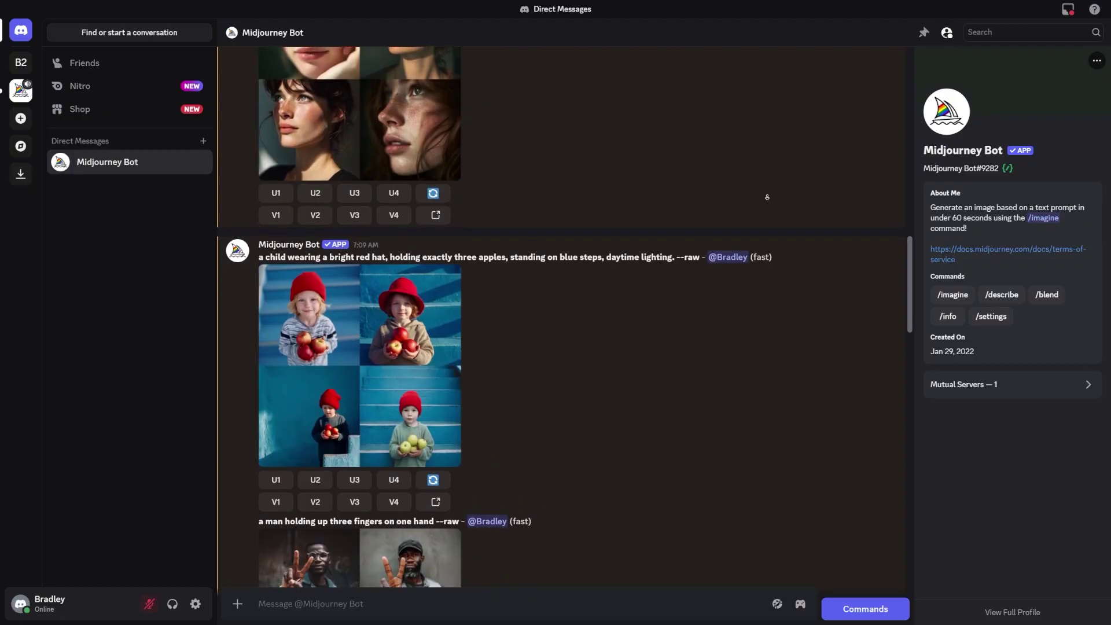
pyautogui.scroll(-2, 767, 197)
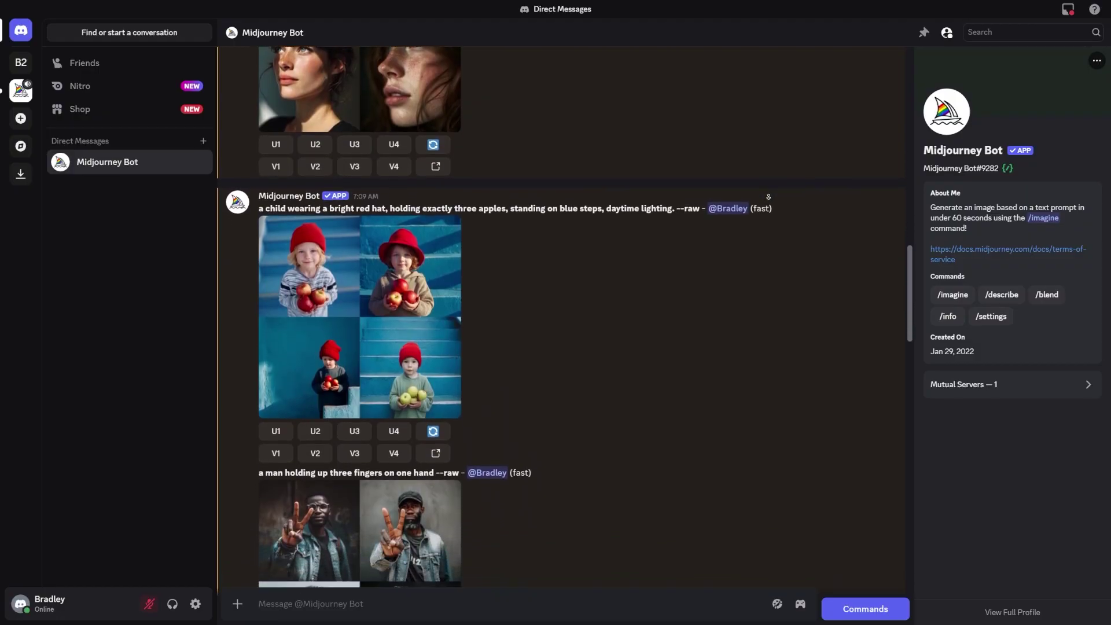
pyautogui.scroll(-2, 884, 236)
pyautogui.scroll(-6, 885, 237)
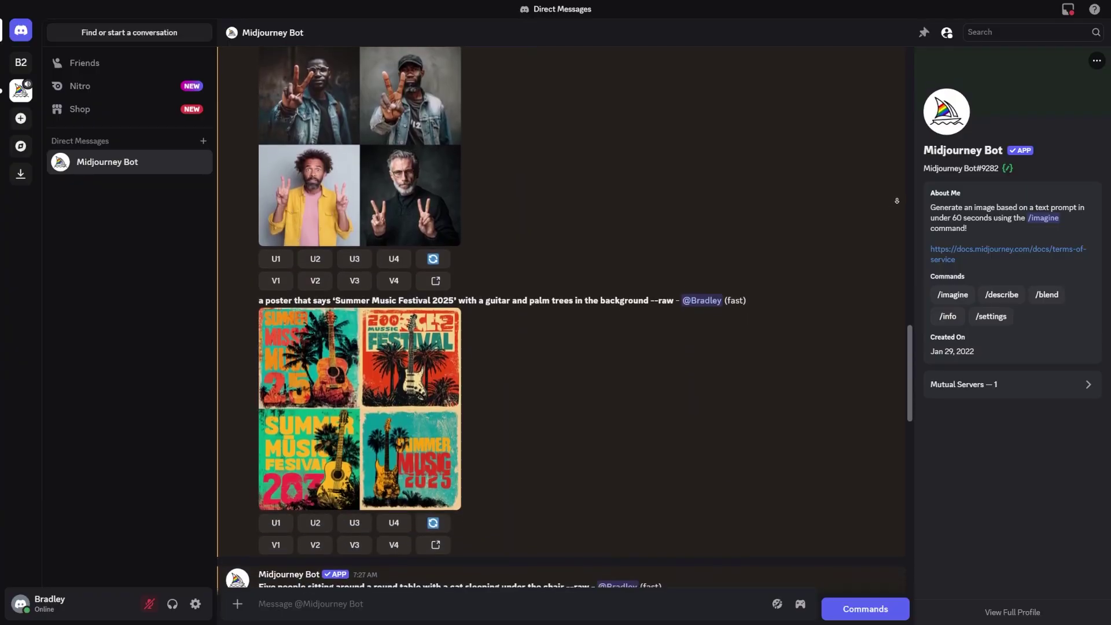
pyautogui.scroll(-2, 896, 201)
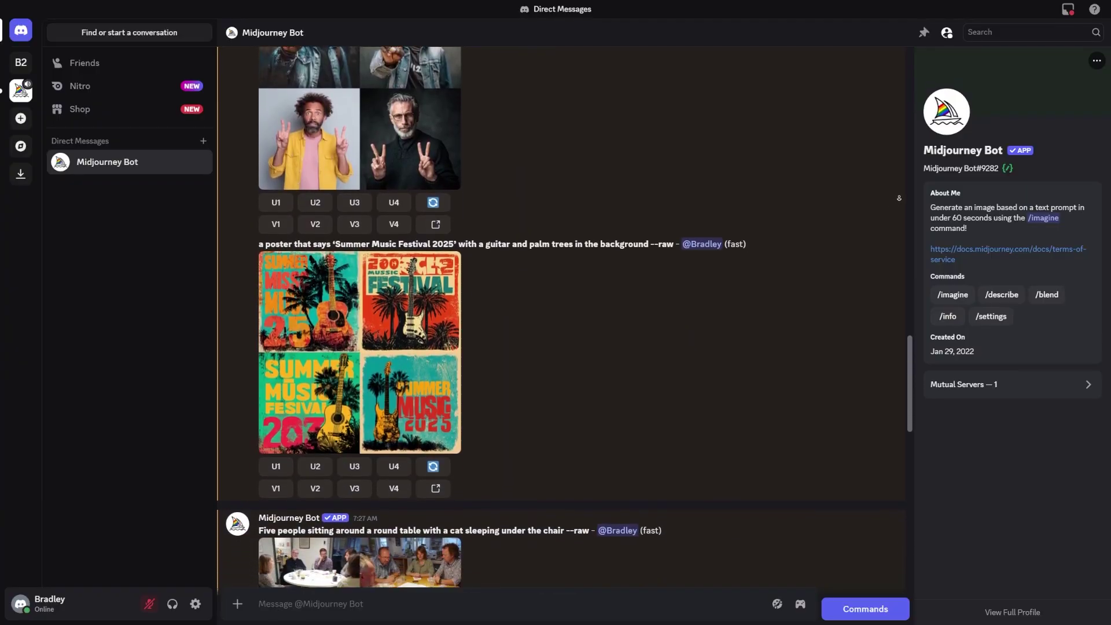
pyautogui.scroll(-3, 899, 198)
pyautogui.scroll(-8, 899, 209)
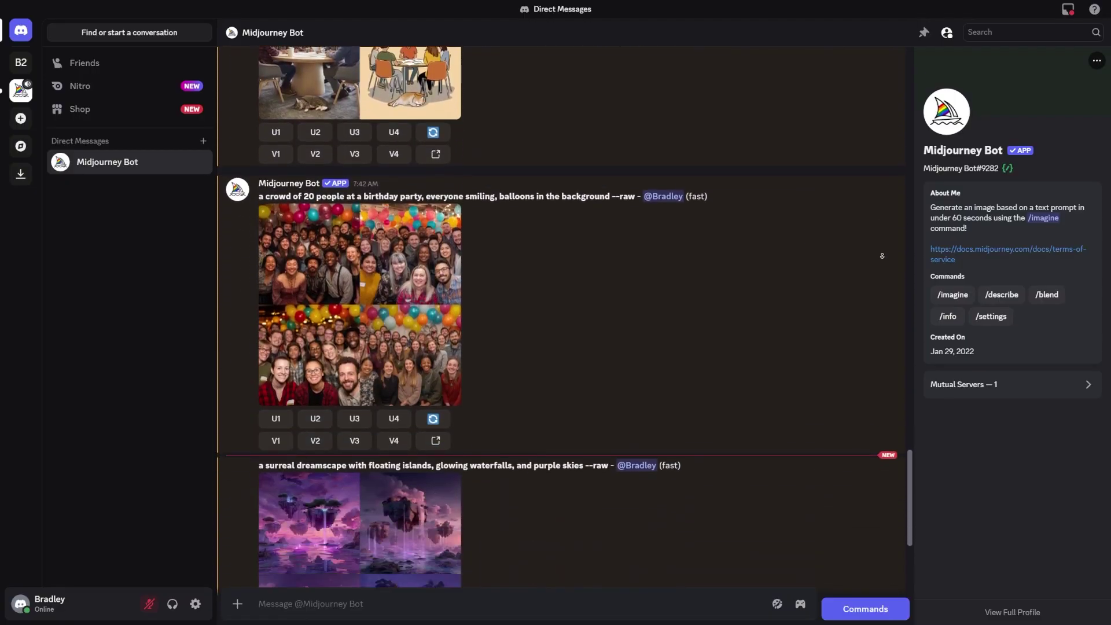
pyautogui.scroll(-3, 882, 255)
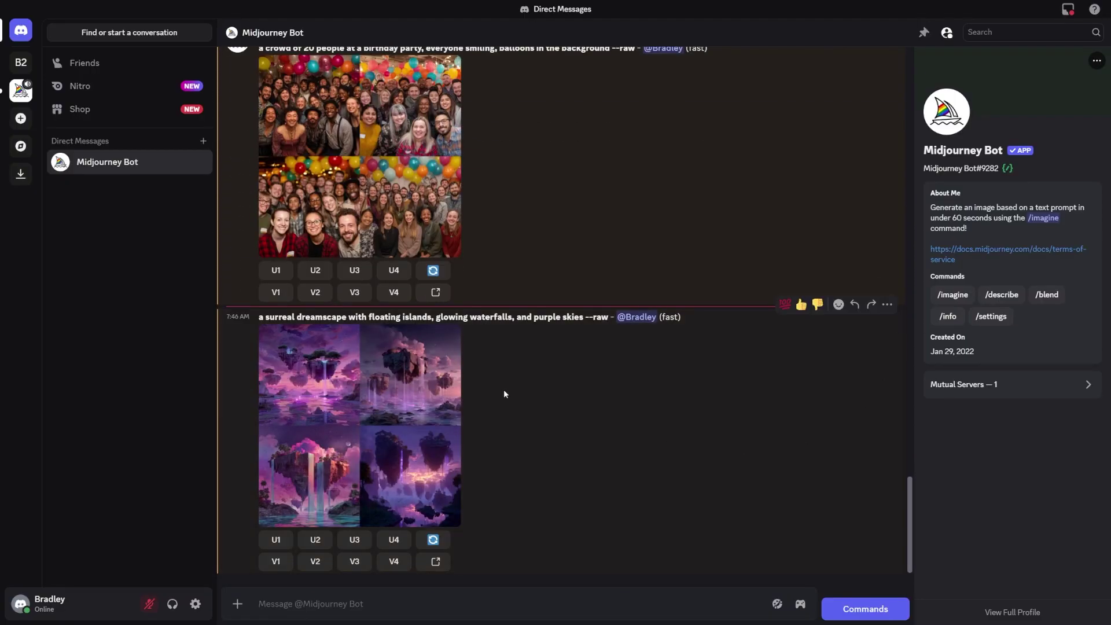
pyautogui.scroll(20, 742, 378)
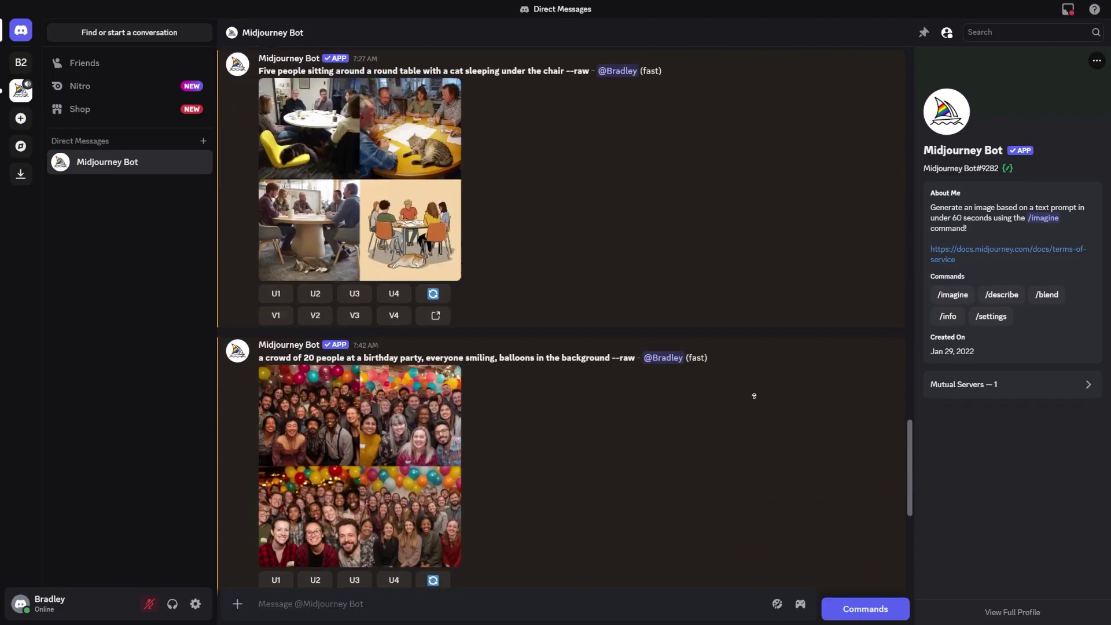
pyautogui.scroll(1, 746, 382)
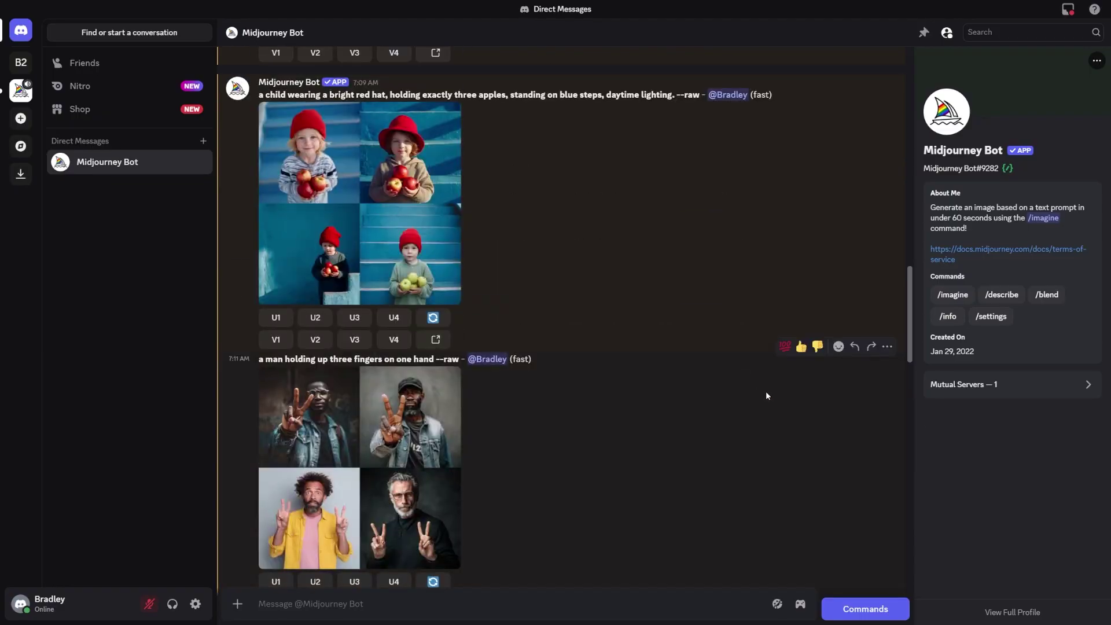